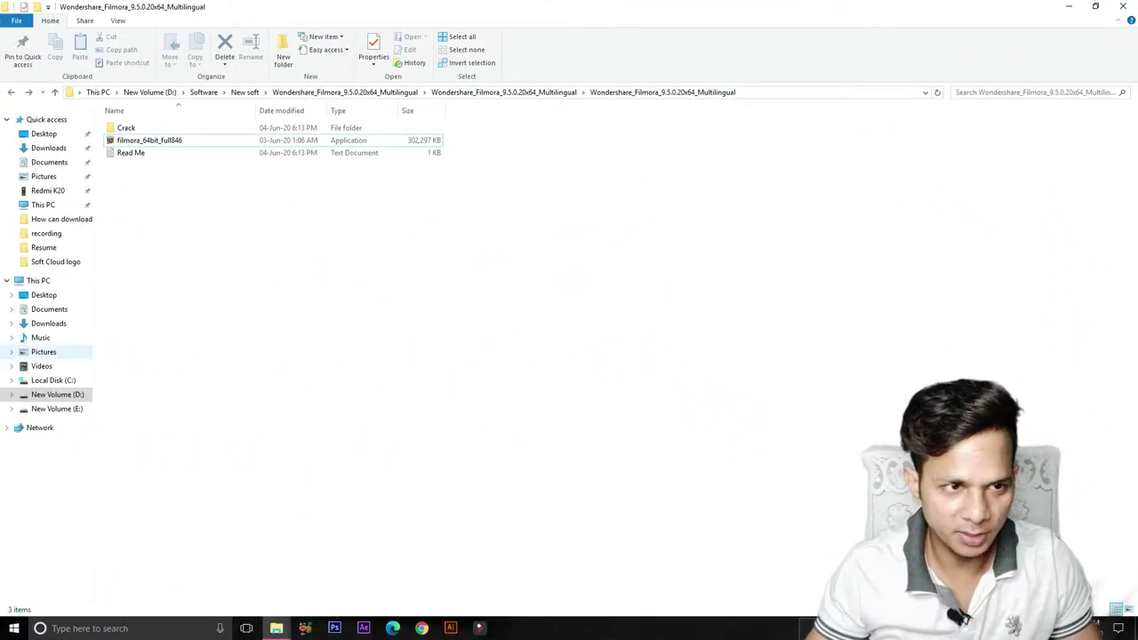
Run the filmora_64bit_full846 installer, confirm the setup language and accept the license to install
left_click(213, 141)
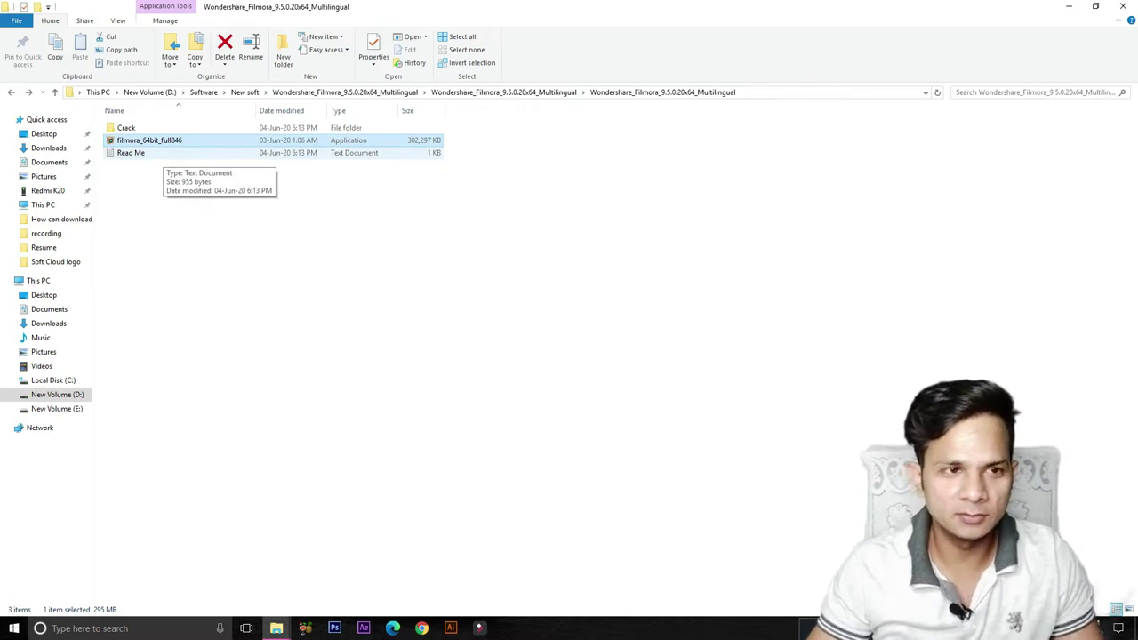
right_click(156, 140)
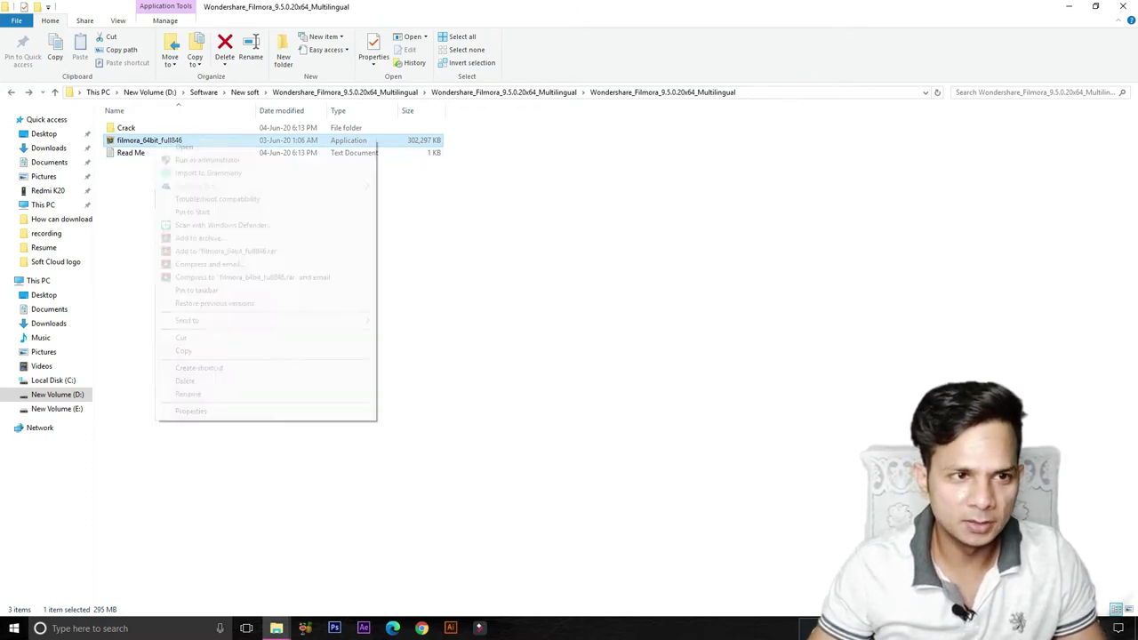
left_click(184, 147)
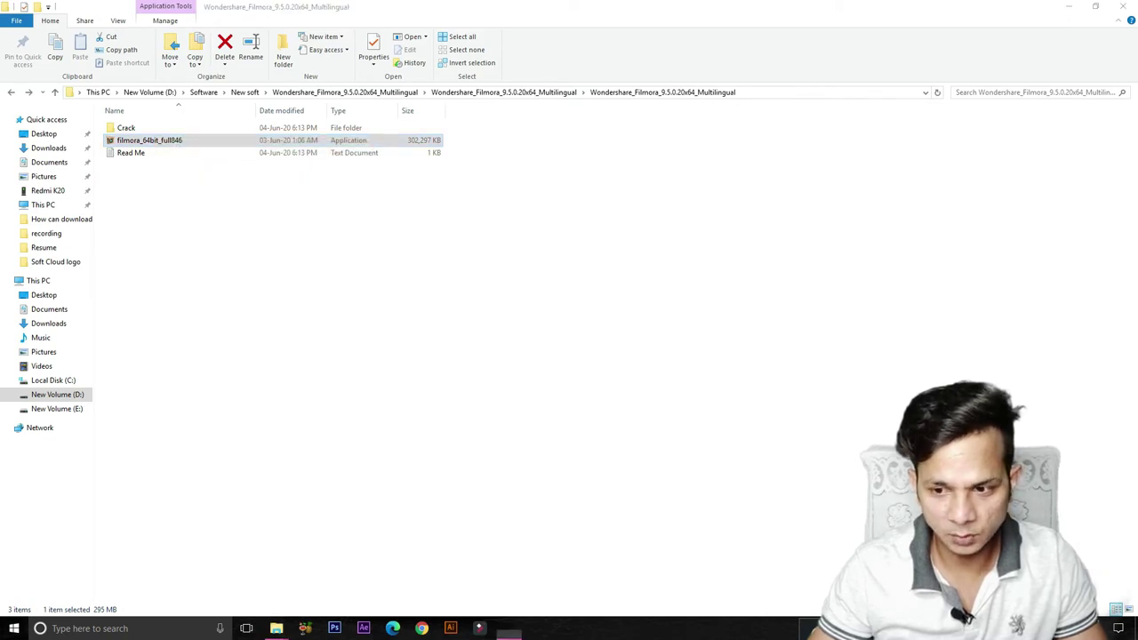
key("Return")
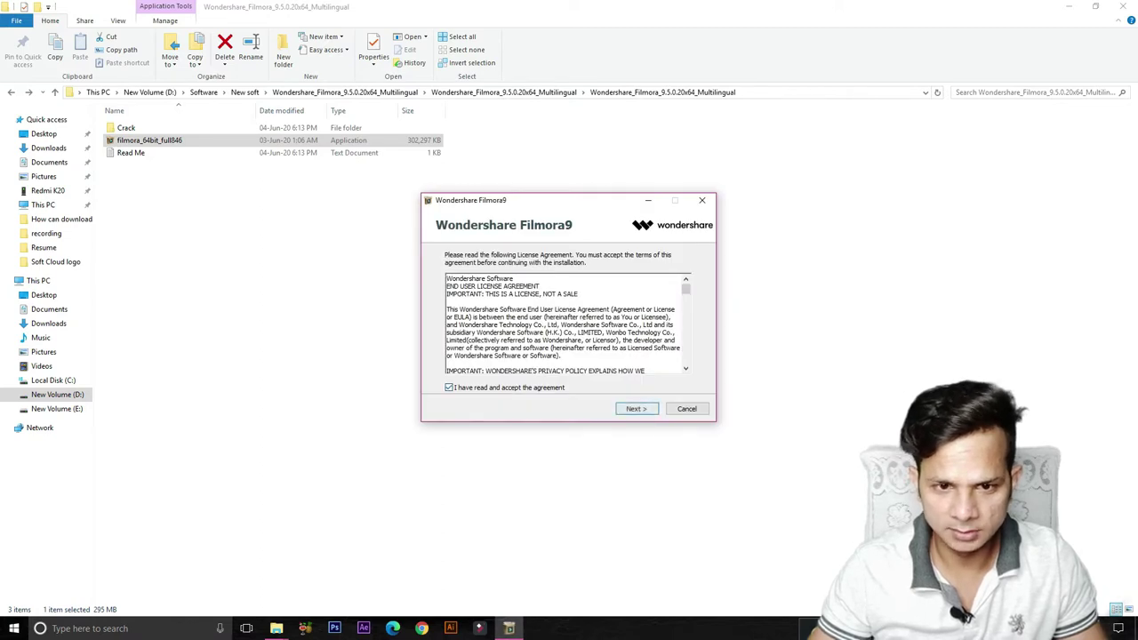
key("Return")
key("Return")
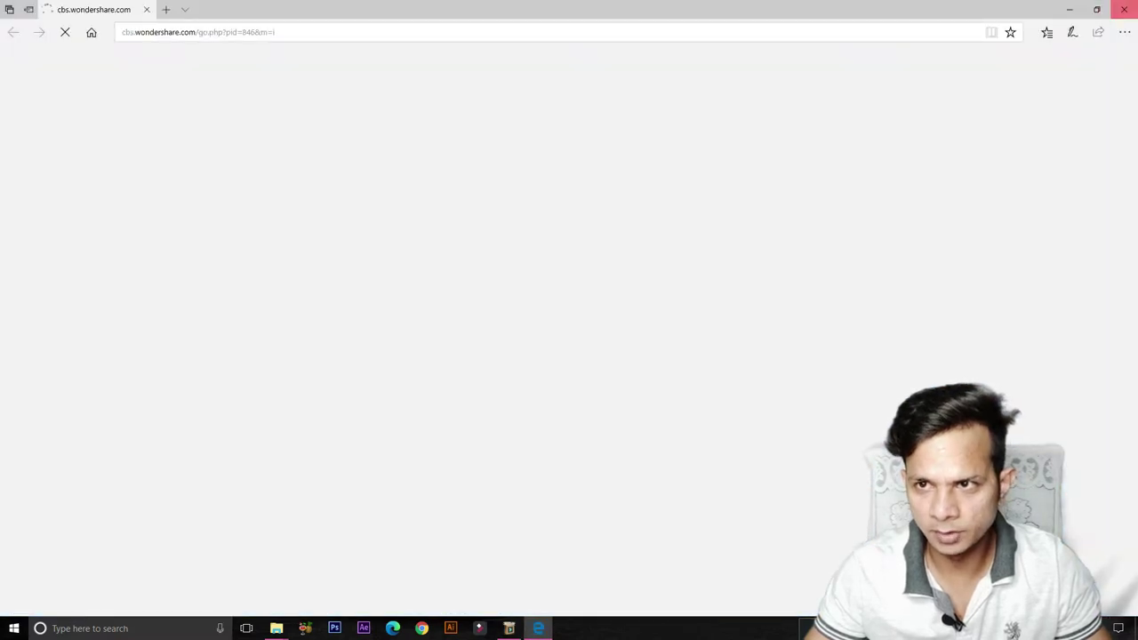
Close the Wondershare page in Edge to reveal the installer's success screen
left_click(1124, 9)
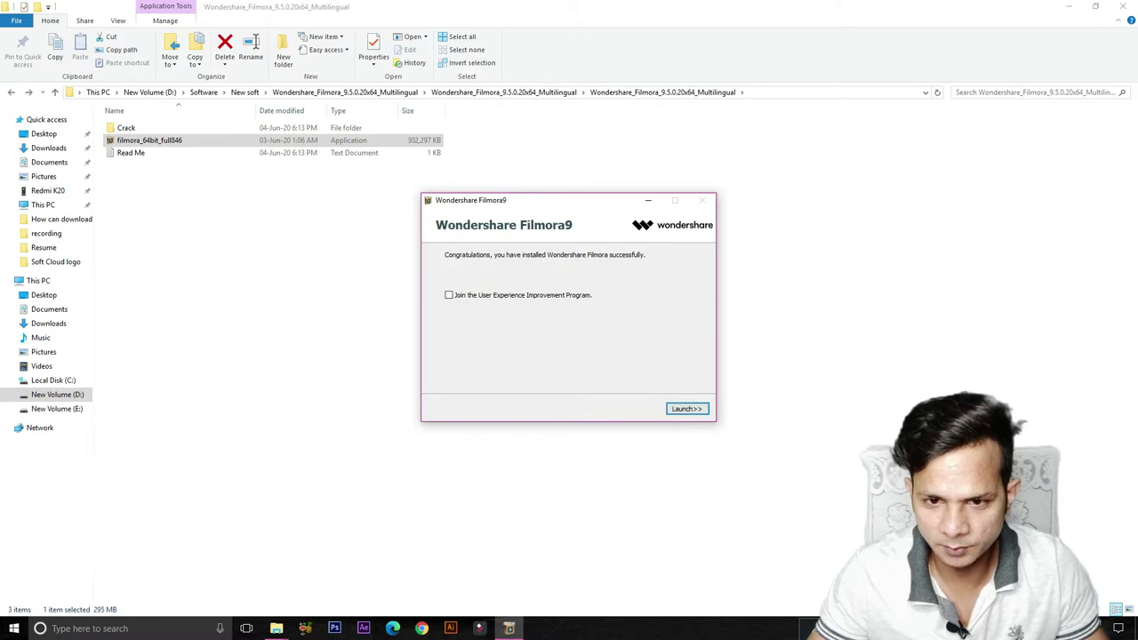
Launch Filmora9 from the installer, continue past the graphics warning, then show the desktop
key("Return")
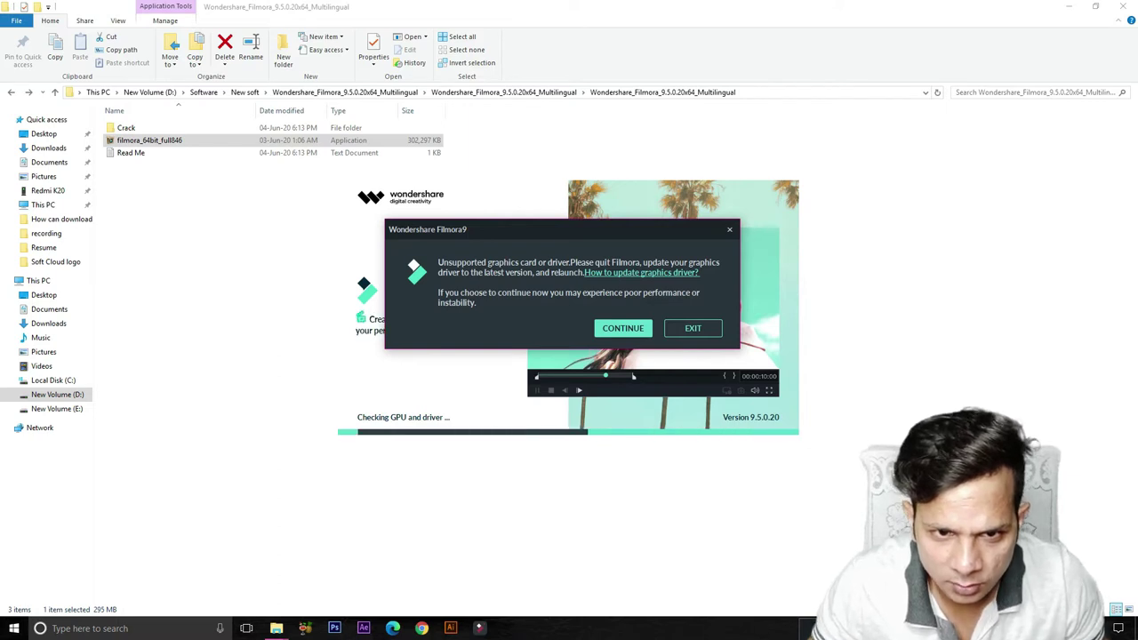
left_click(623, 328)
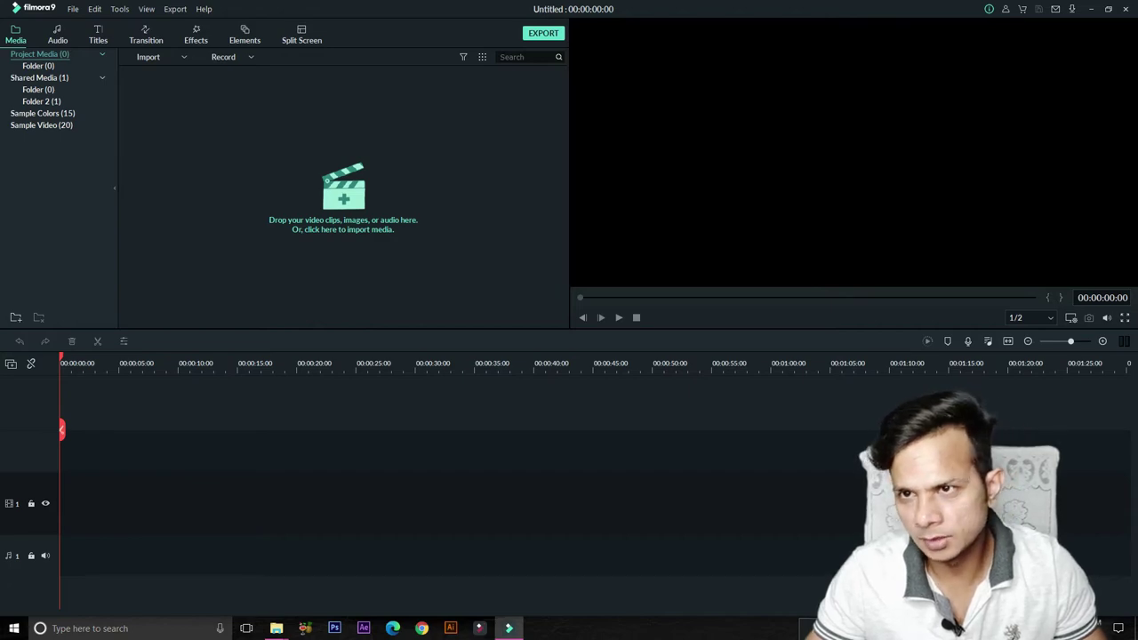
key("super+d")
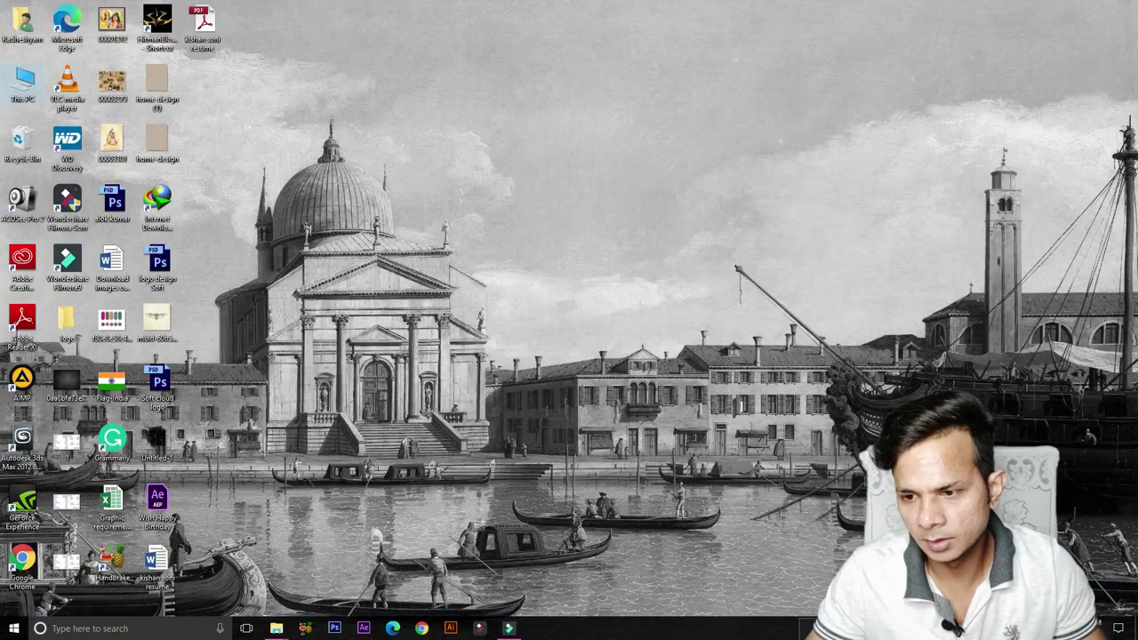
In the installer folder, open Crack and run Patch as administrator
key("alt+Tab")
left_click(460, 315)
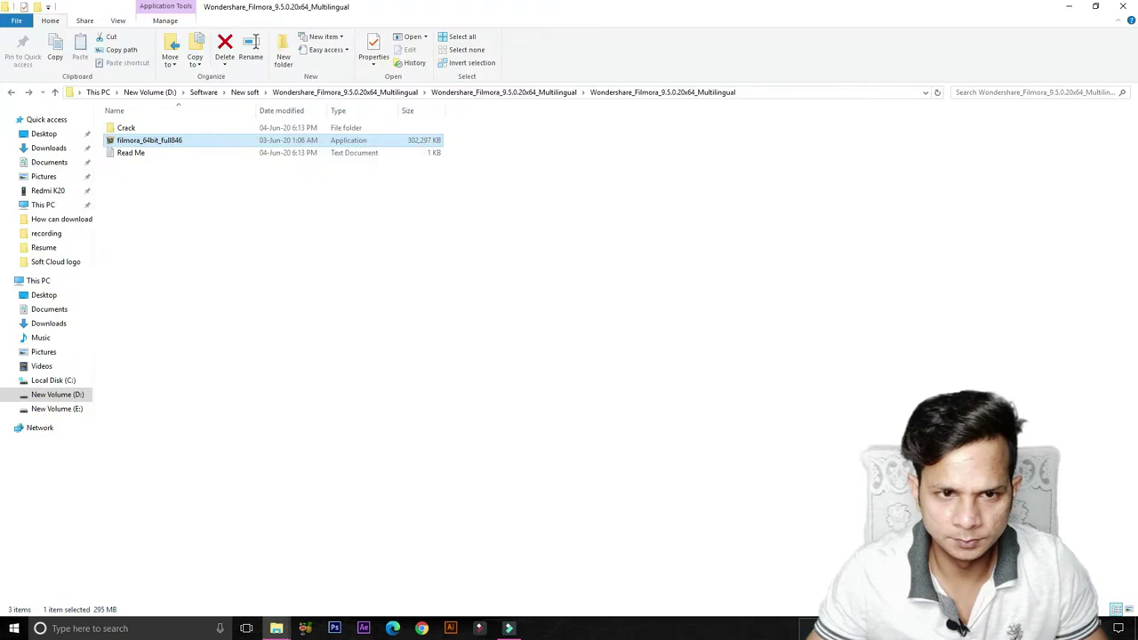
double_click(121, 125)
right_click(142, 129)
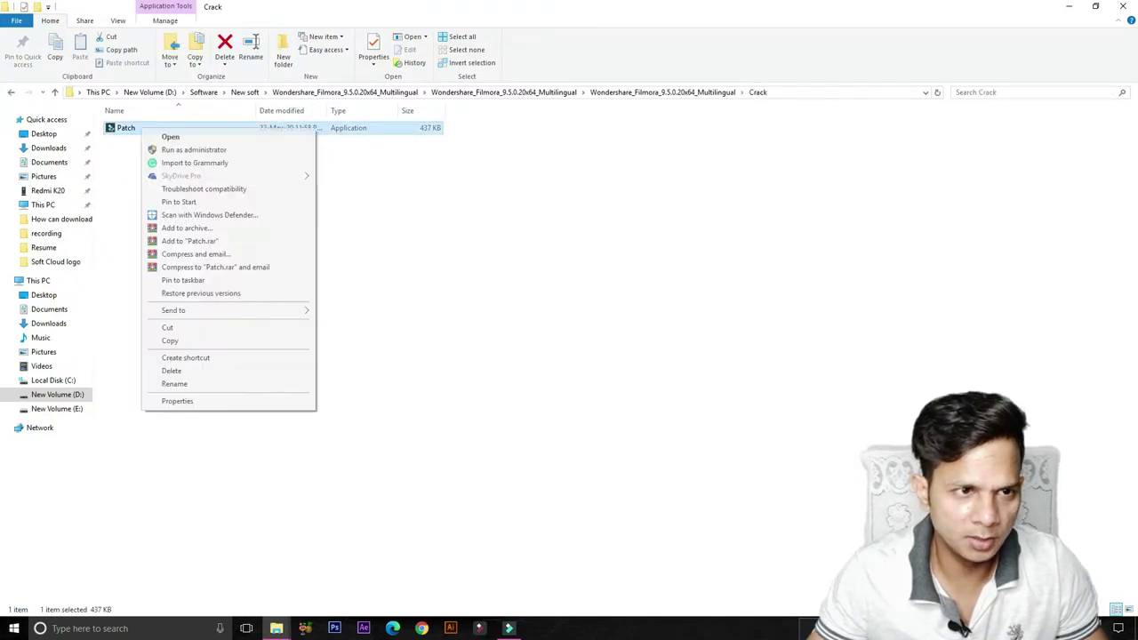
left_click(194, 149)
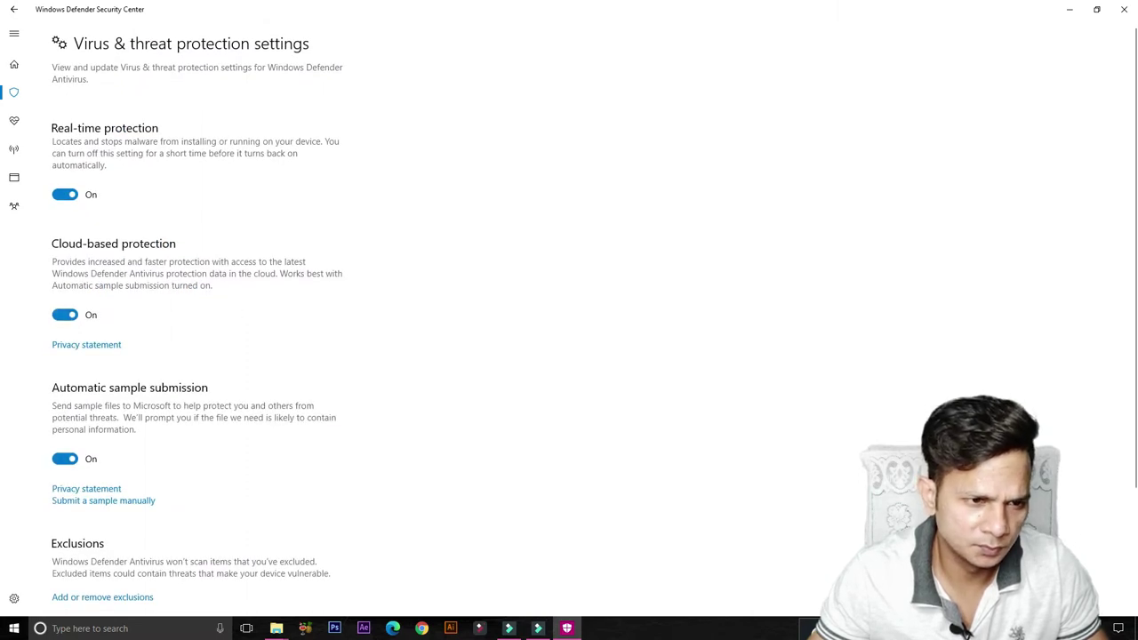
Switch cloud-based protection off, then return to the Filmora9 Fixer console
left_click(64, 315)
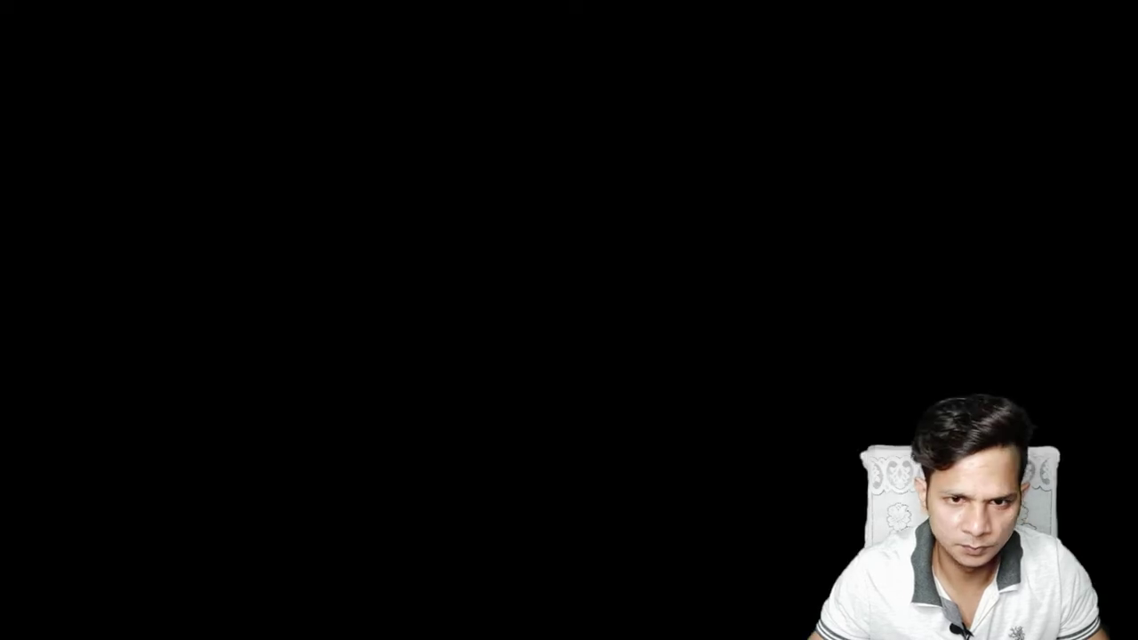
key("alt+Tab")
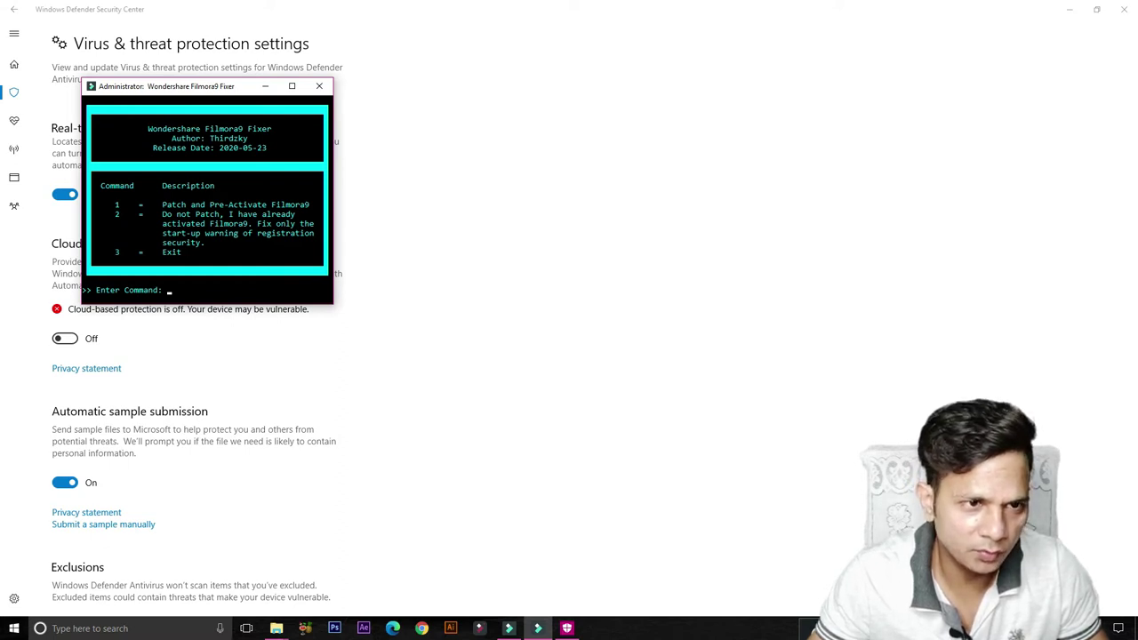
Choose option 1 to patch and pre-activate, run the patch, and generate registration data
type("1")
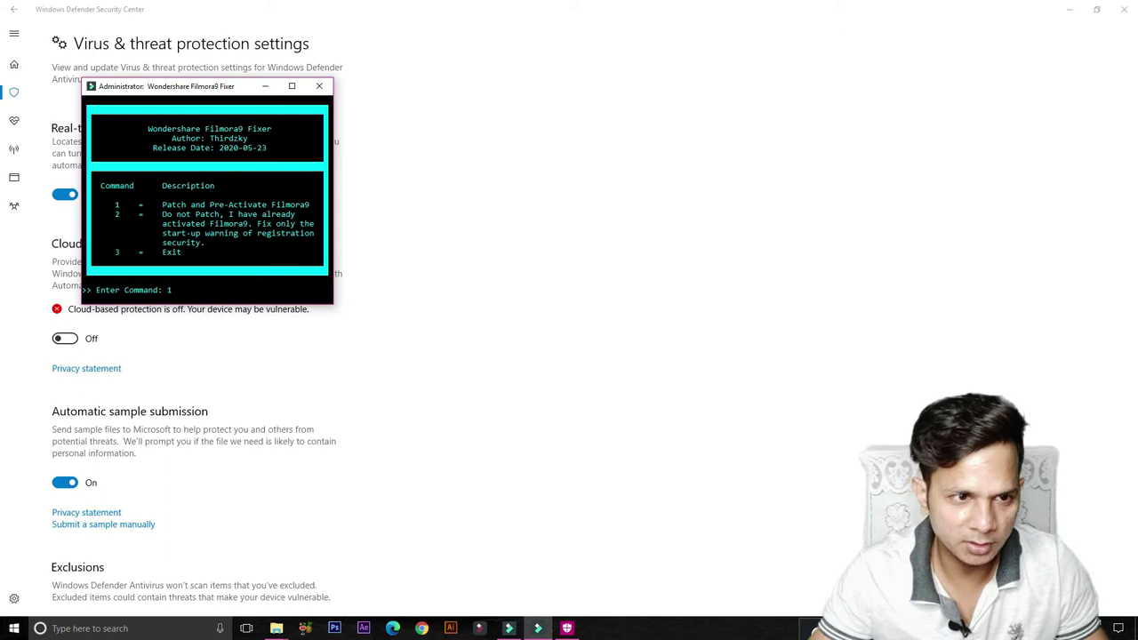
key("Return")
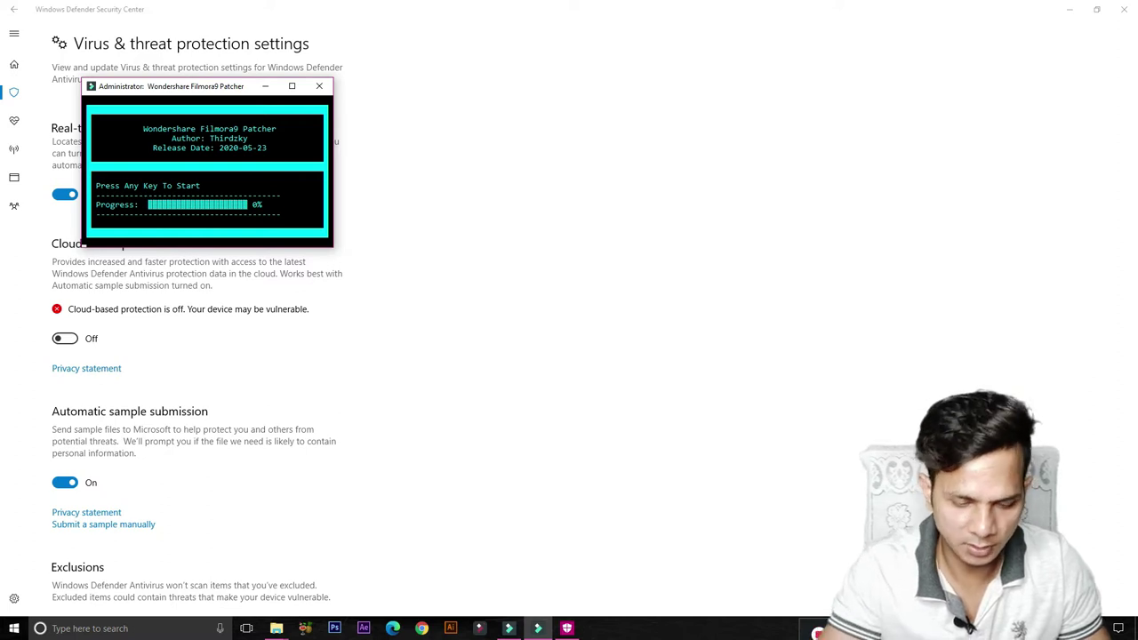
key("Return")
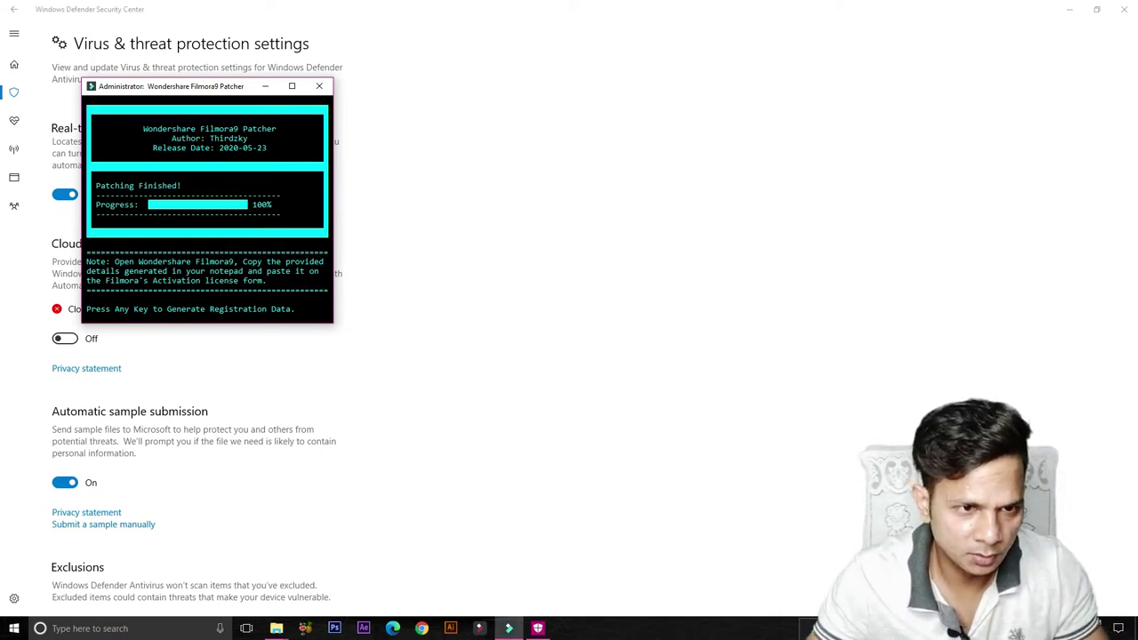
key("Return")
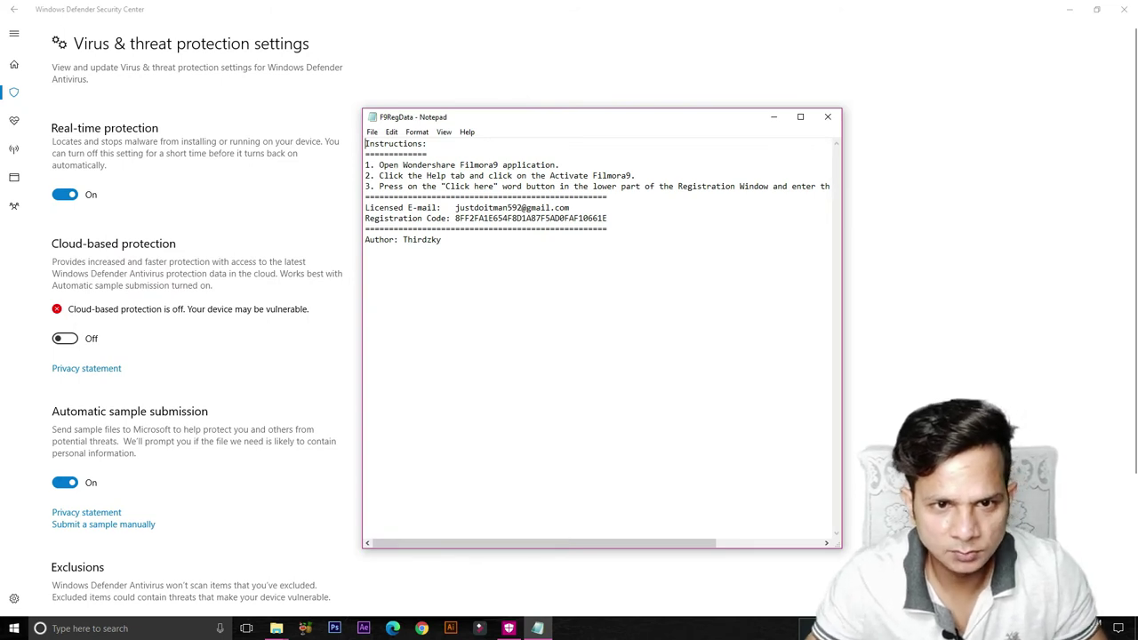
Select the Licensed E-mail value in F9RegData, then minimise everything to the desktop
left_click_drag(451, 207, 485, 207)
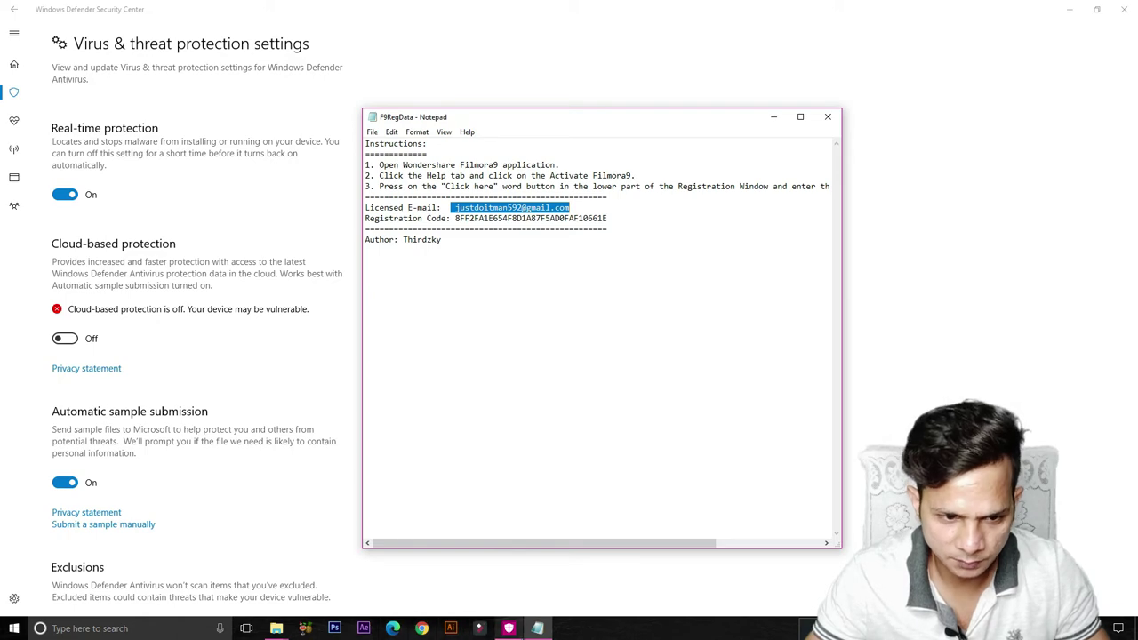
key("super+d")
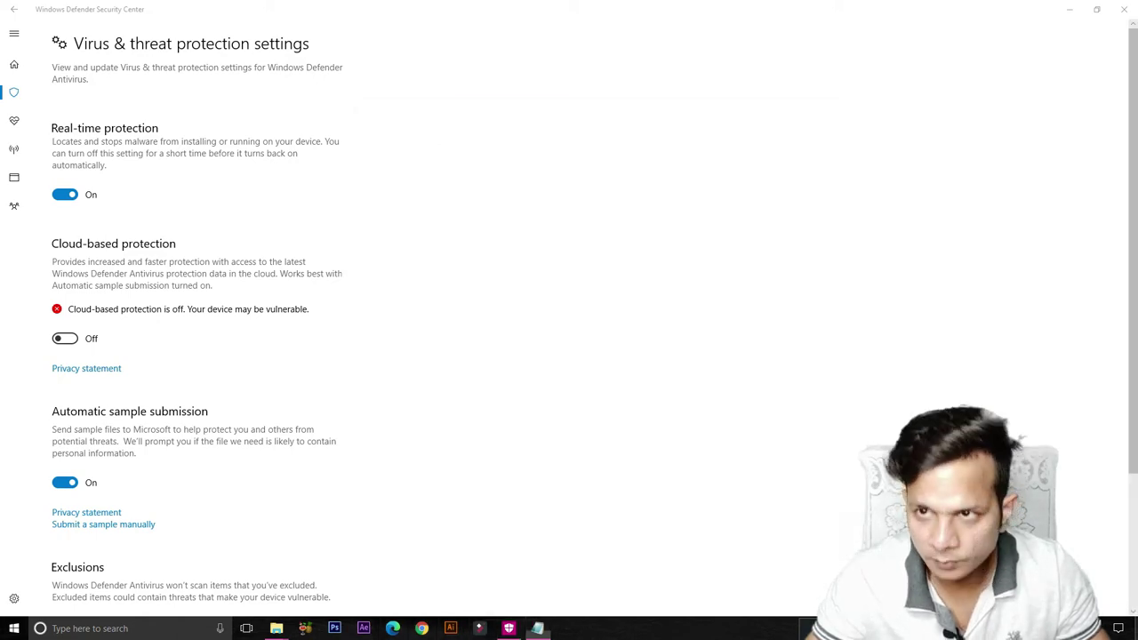
Open Wondershare Filmora9 from its desktop shortcut
right_click(67, 257)
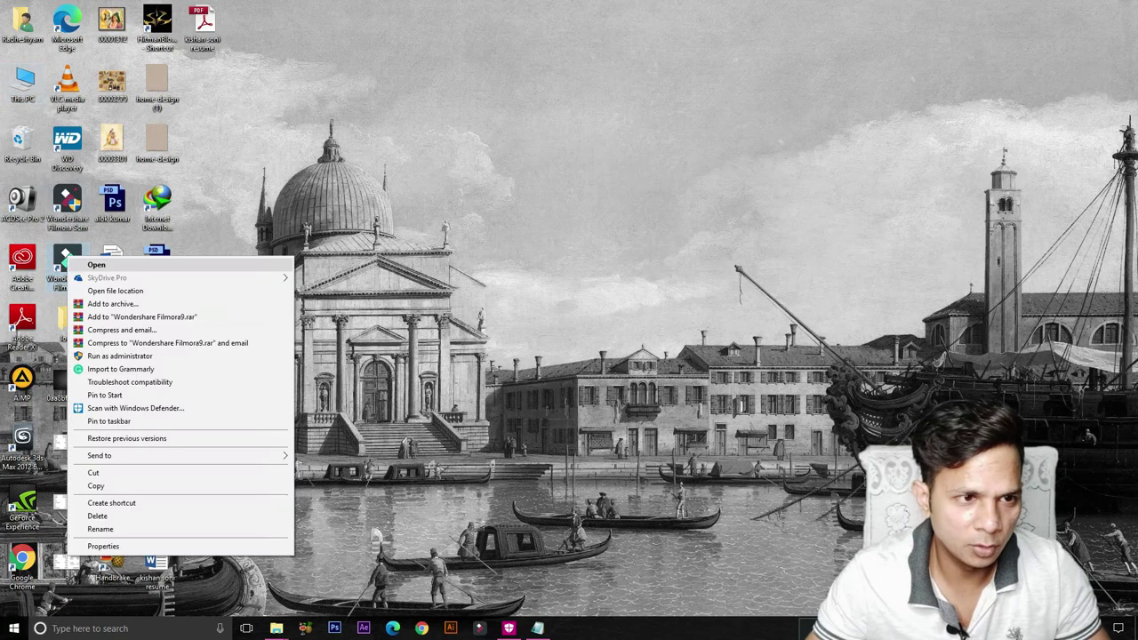
left_click(98, 264)
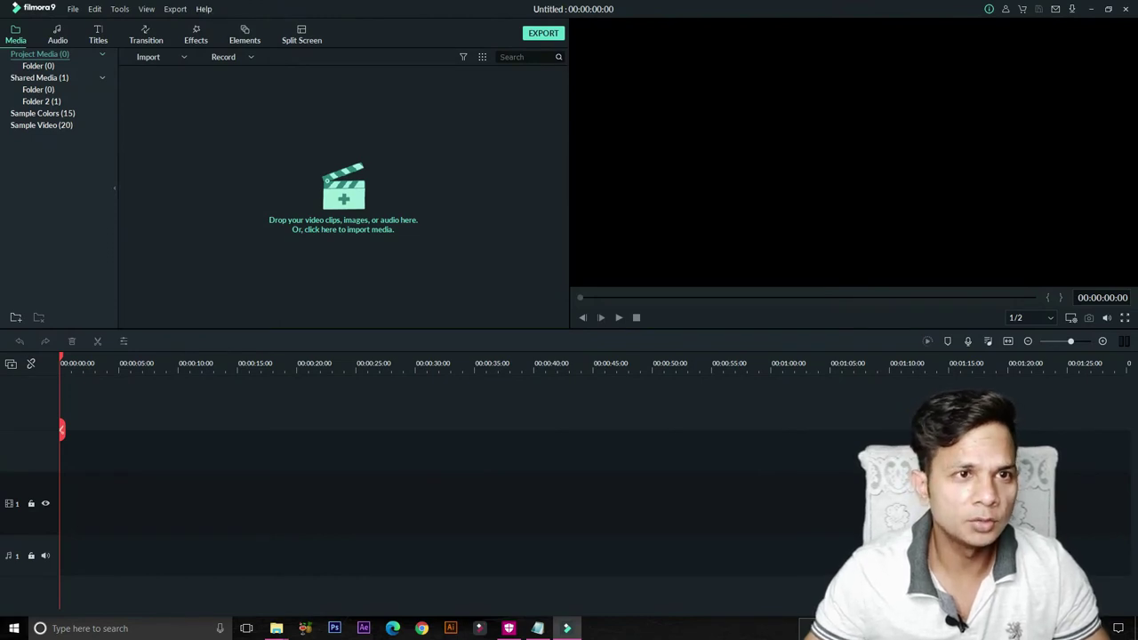
From the Help menu, open Filmora9 activation and choose activating with a license code
key("alt+h")
key("Down")
key("Down")
key("Down")
key("Up")
key("Return")
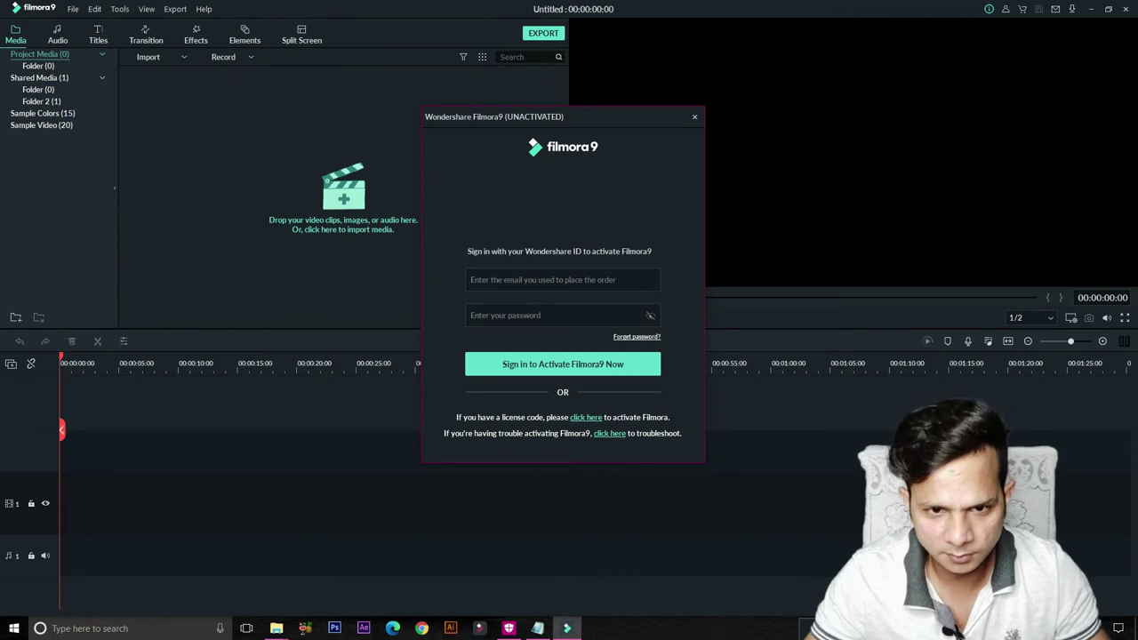
key("Return")
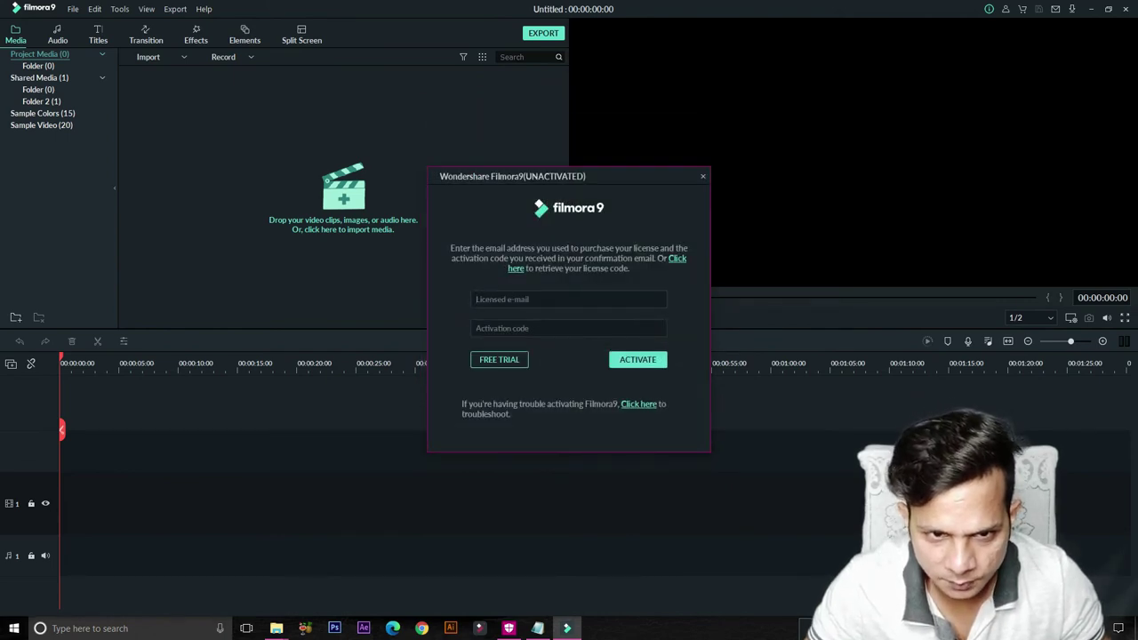
Paste the licensed e-mail and registration code from the notes and submit activation
key("alt+Tab")
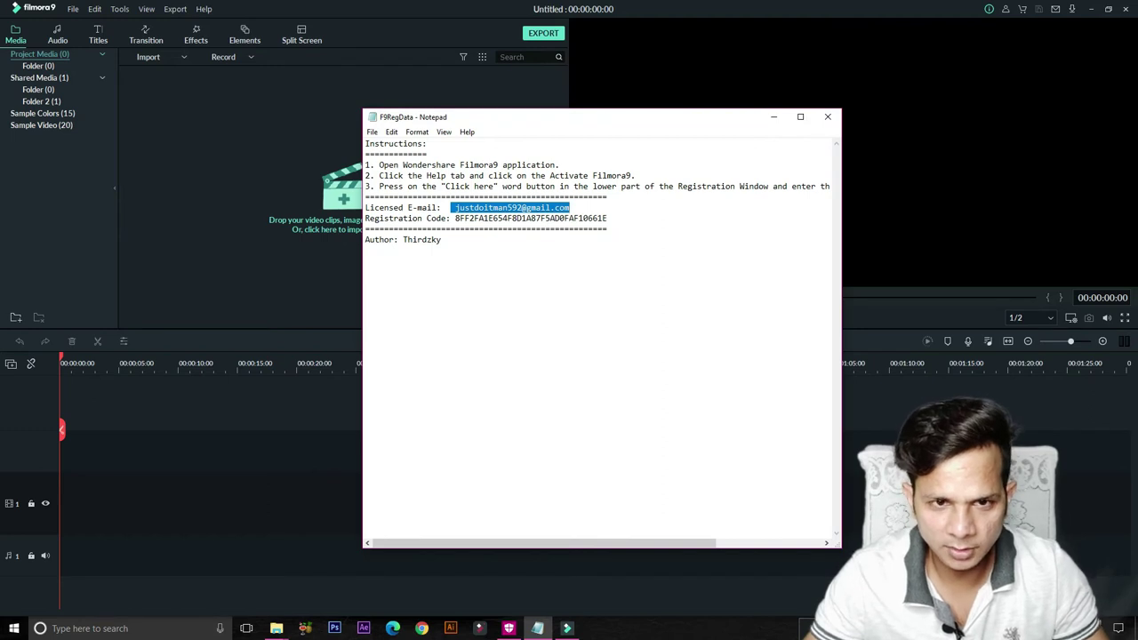
key("alt+Tab")
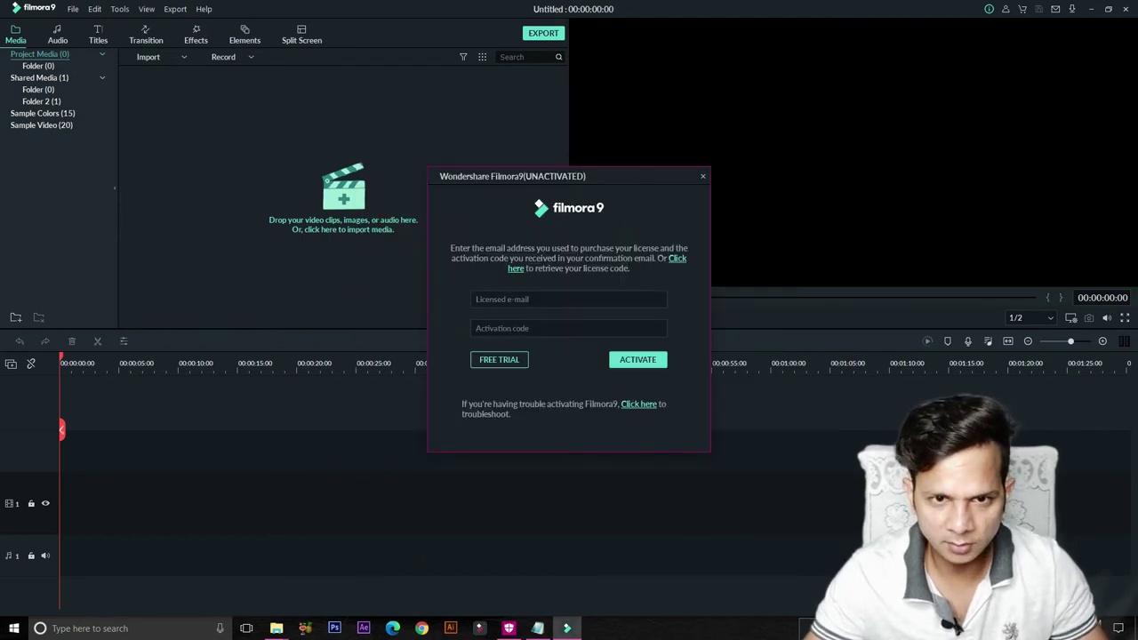
key("ctrl+v")
key("alt+Tab")
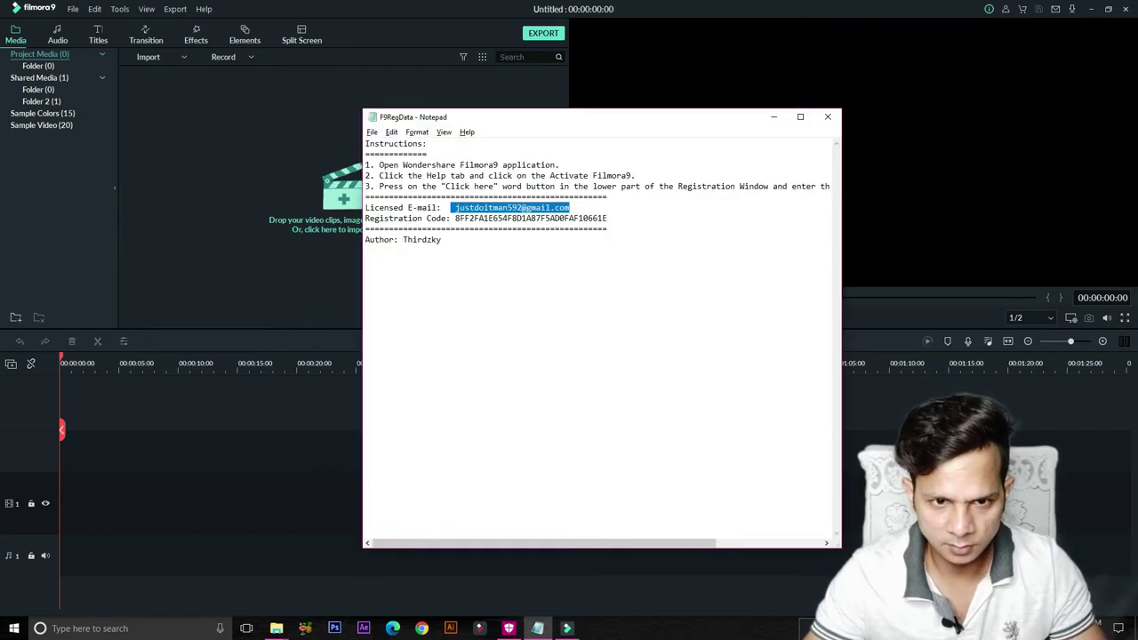
left_click_drag(608, 218, 456, 218)
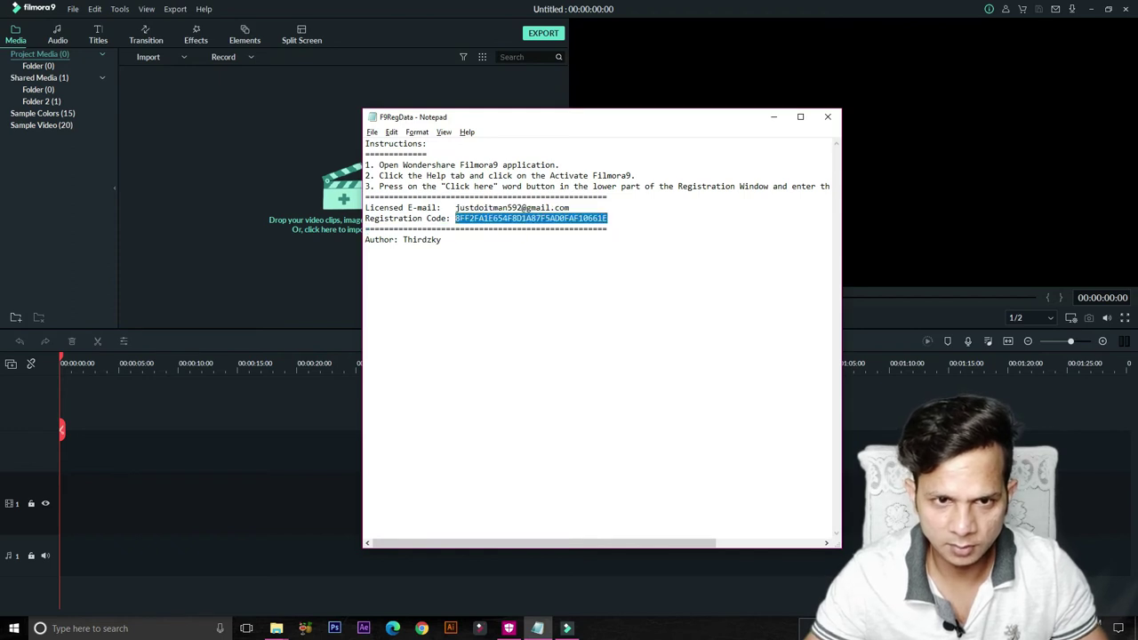
key("alt+Tab")
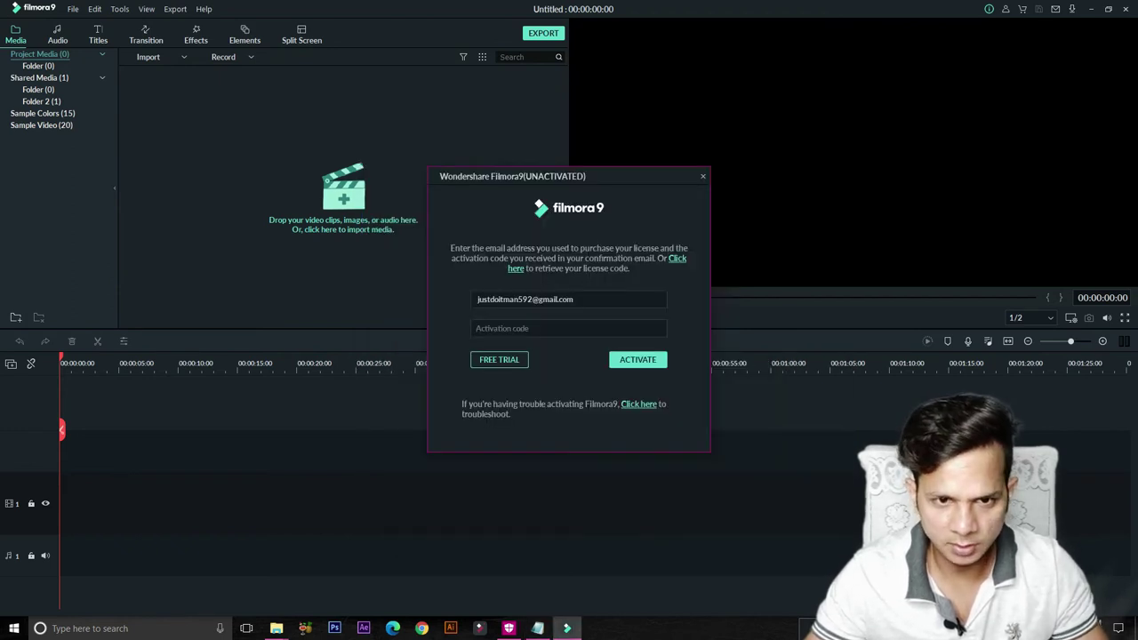
key("ctrl+v")
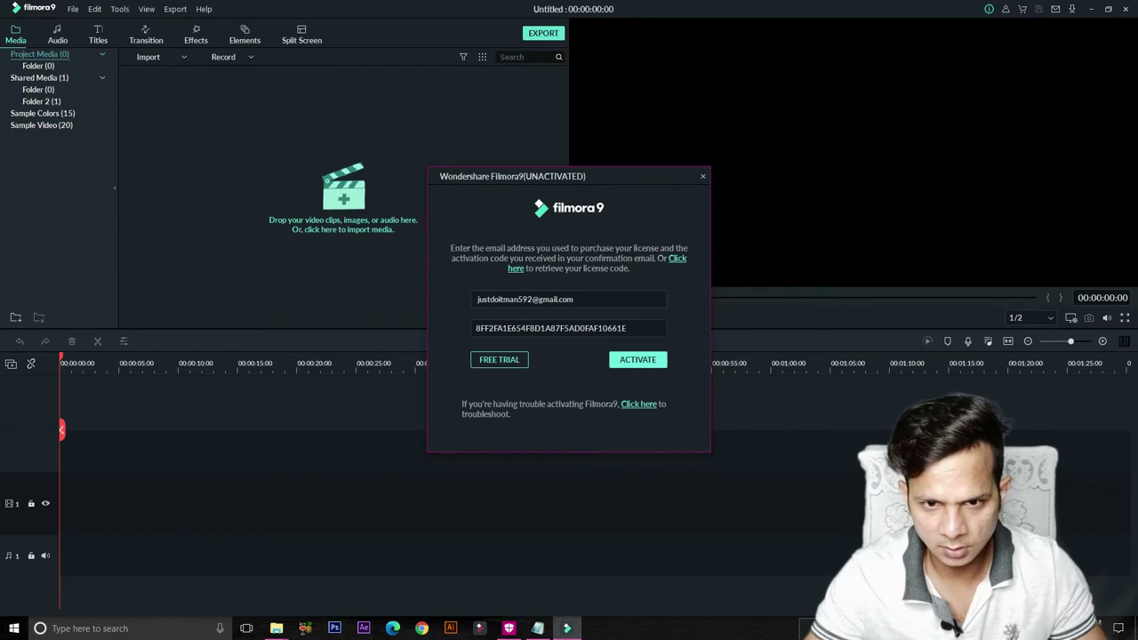
key("Return")
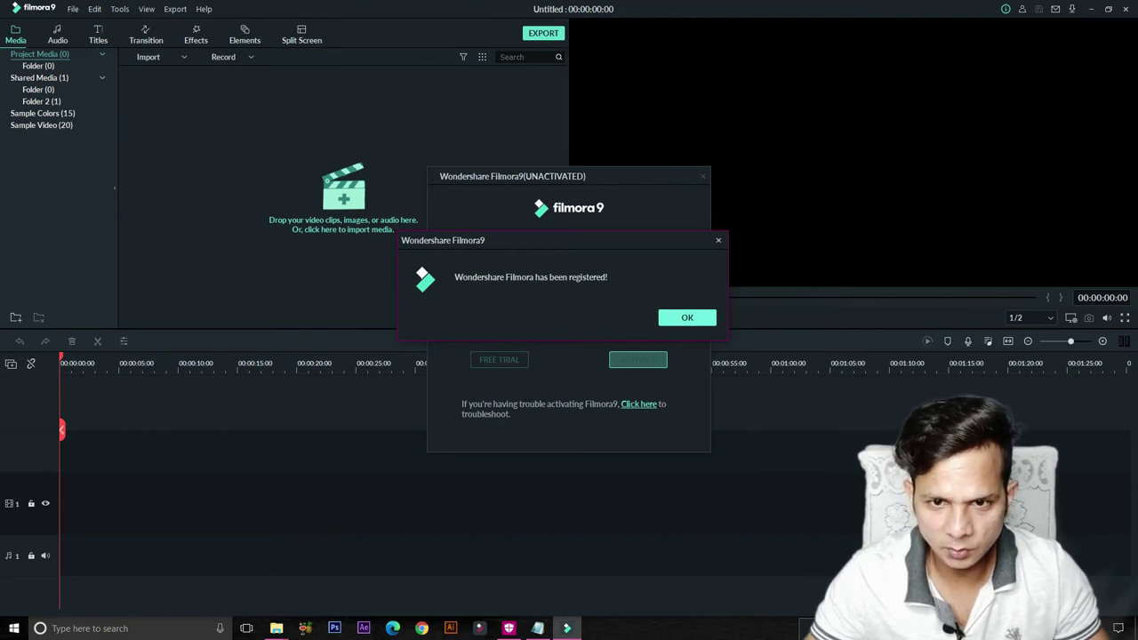
Acknowledge the registration message and close the Wondershare web page that opened
key("Return")
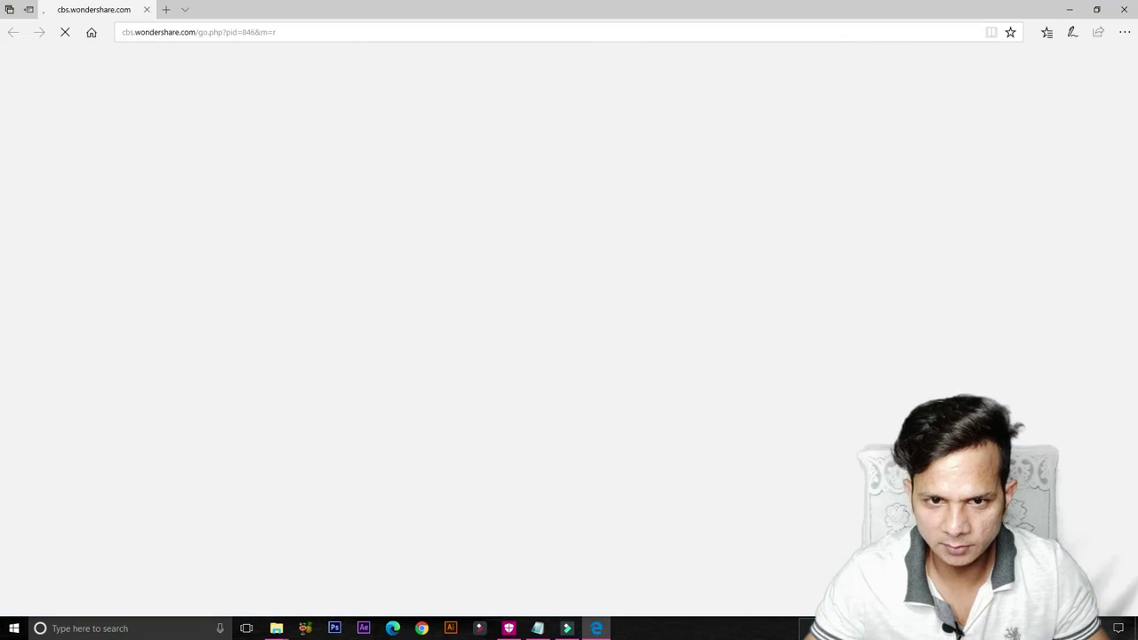
key("alt+F4")
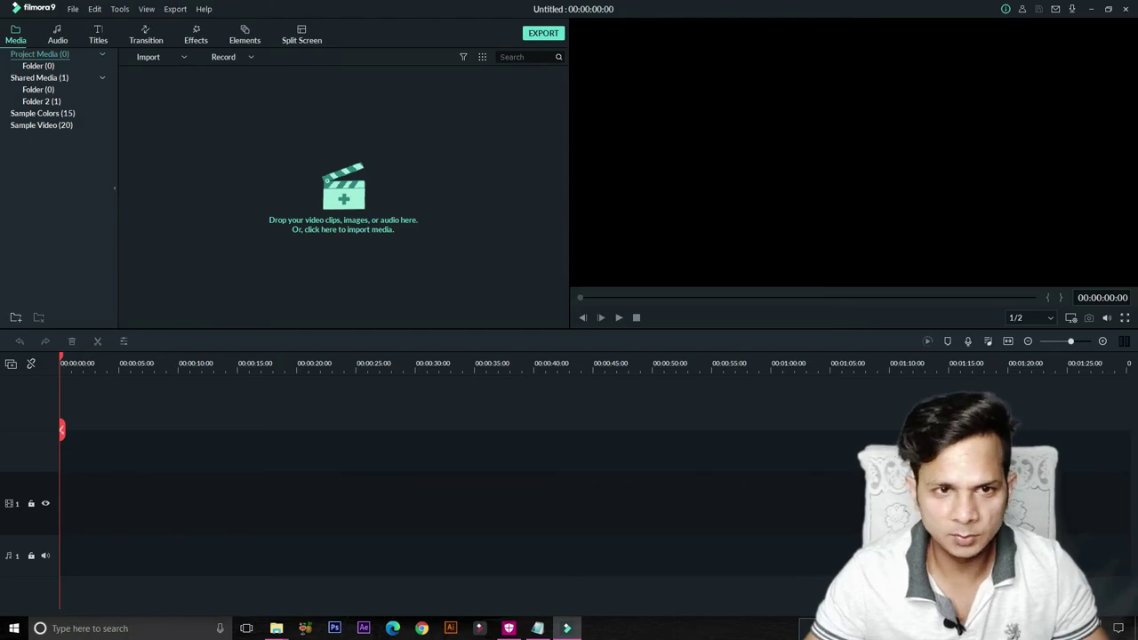
left_click(1136, 628)
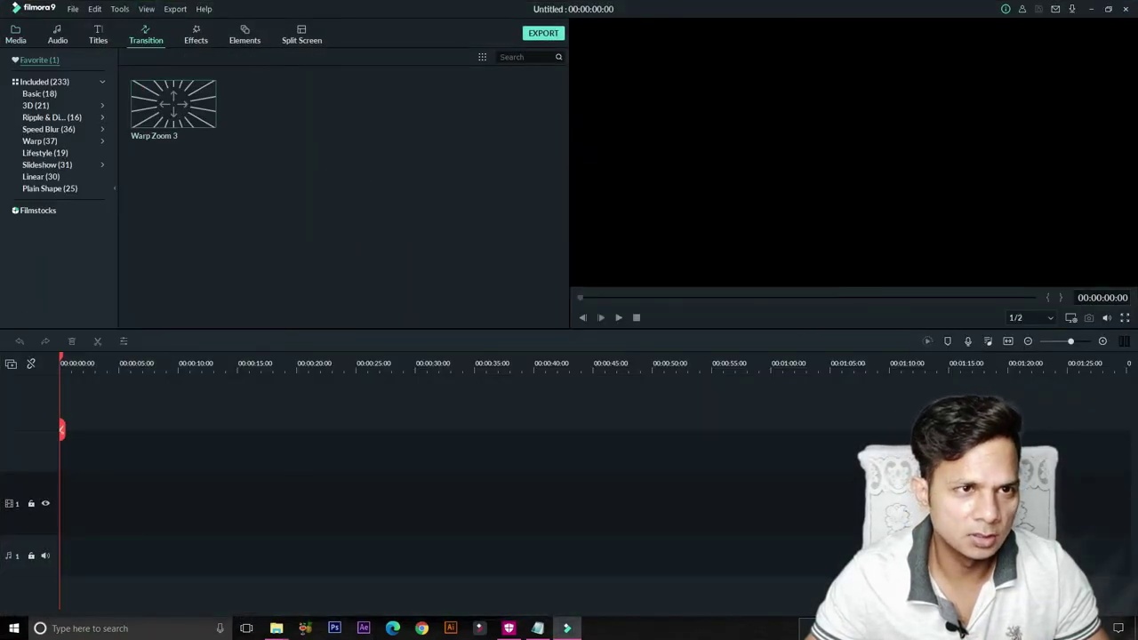
Drag Element Motion Shape 5 from Elements to the timeline start, retrying after the offline error
left_click(44, 81)
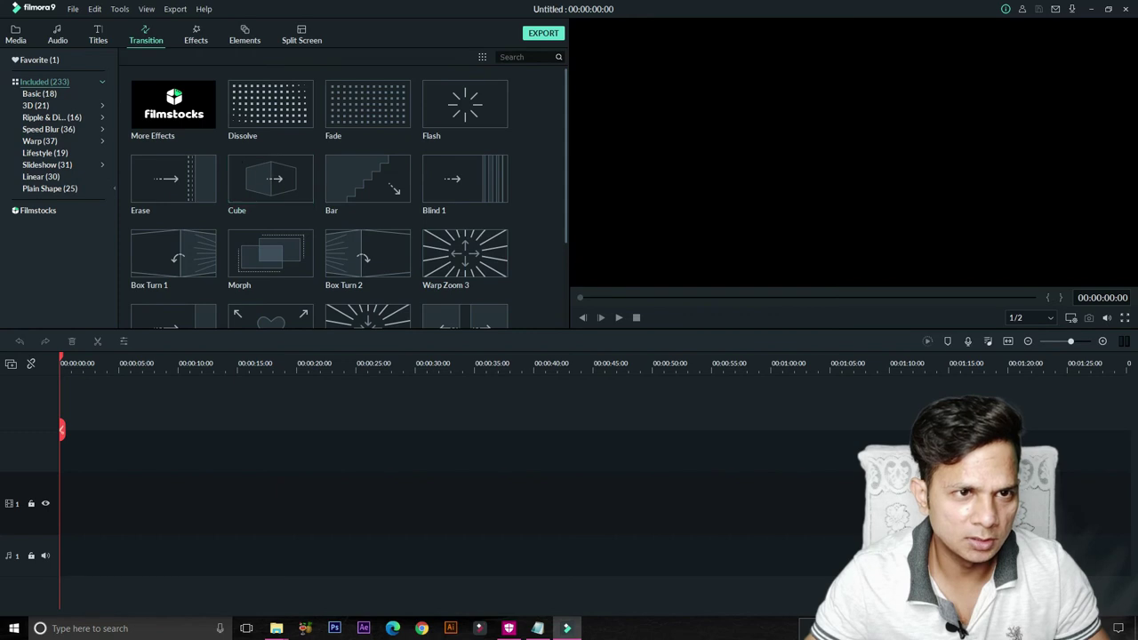
left_click(195, 34)
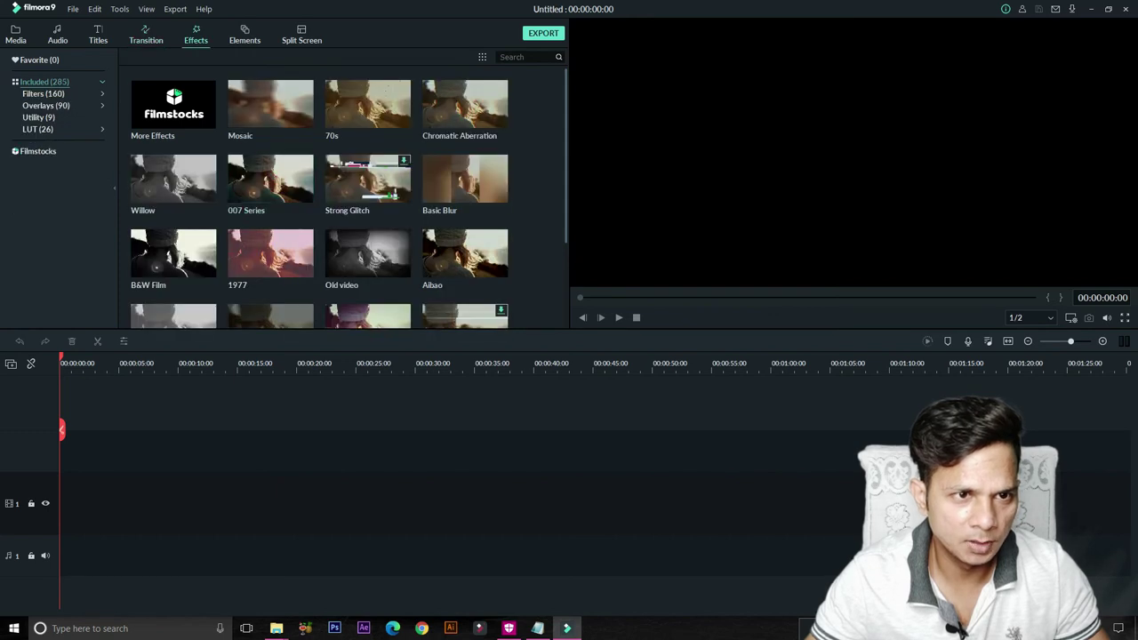
left_click(244, 34)
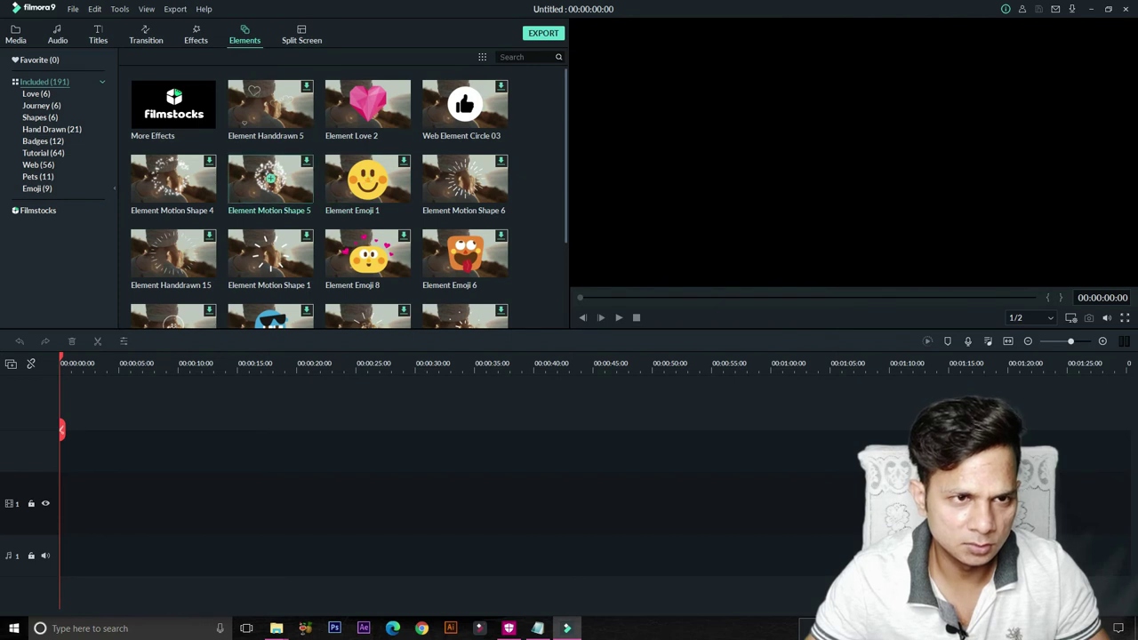
left_click_drag(270, 178, 89, 451)
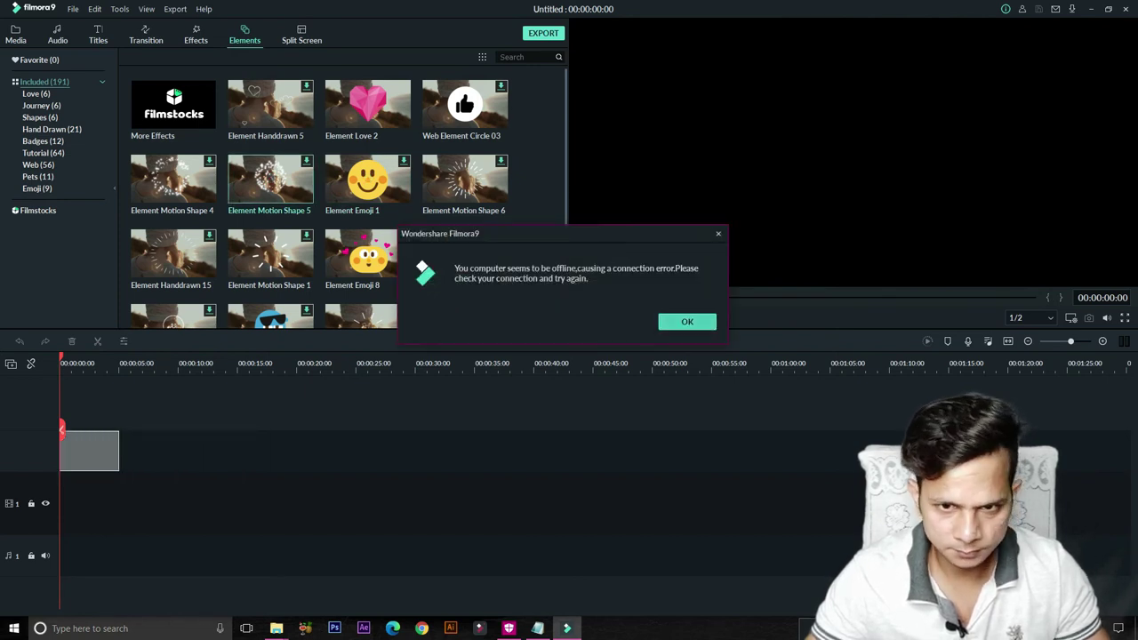
left_click(685, 321)
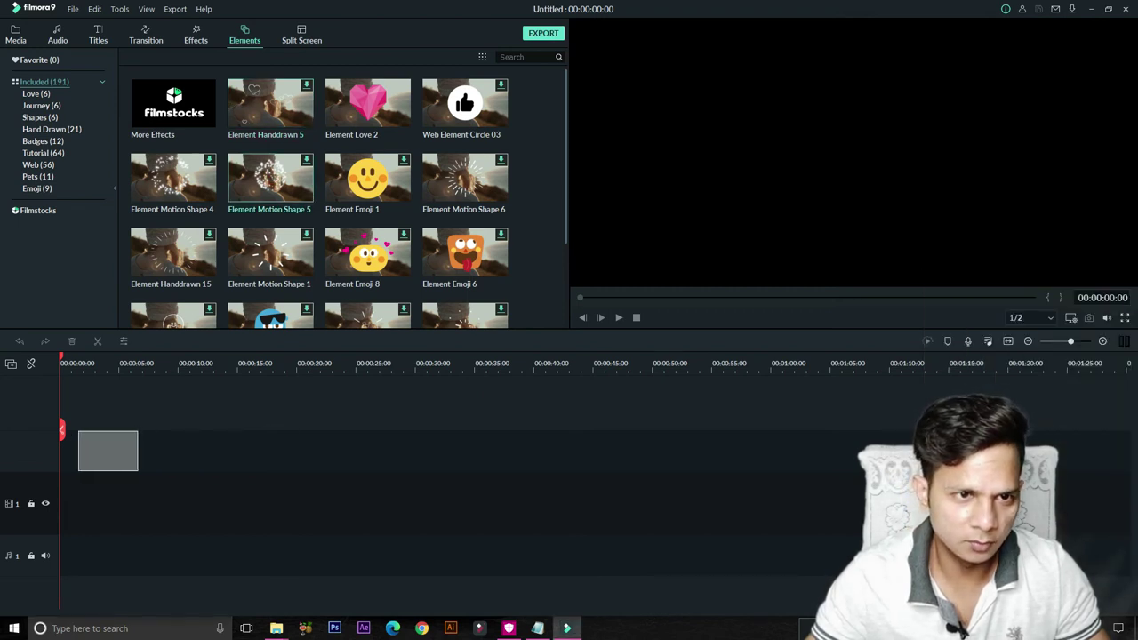
left_click_drag(271, 178, 89, 451)
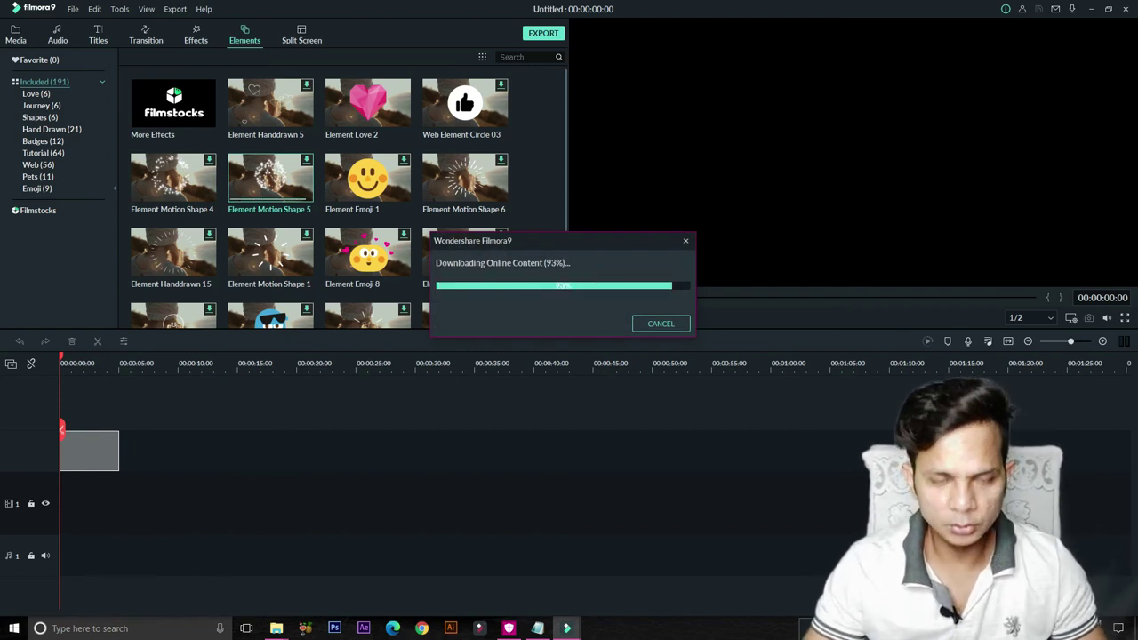
Play the element in the preview, then bring up the MP4 1920x1080 export settings
key("space")
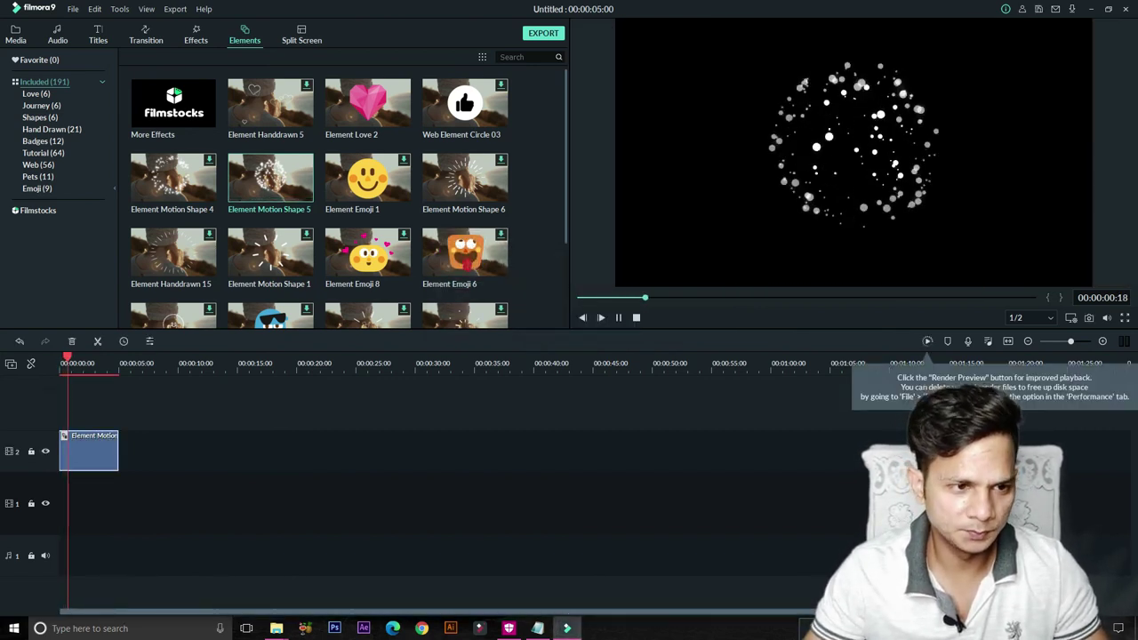
key("space")
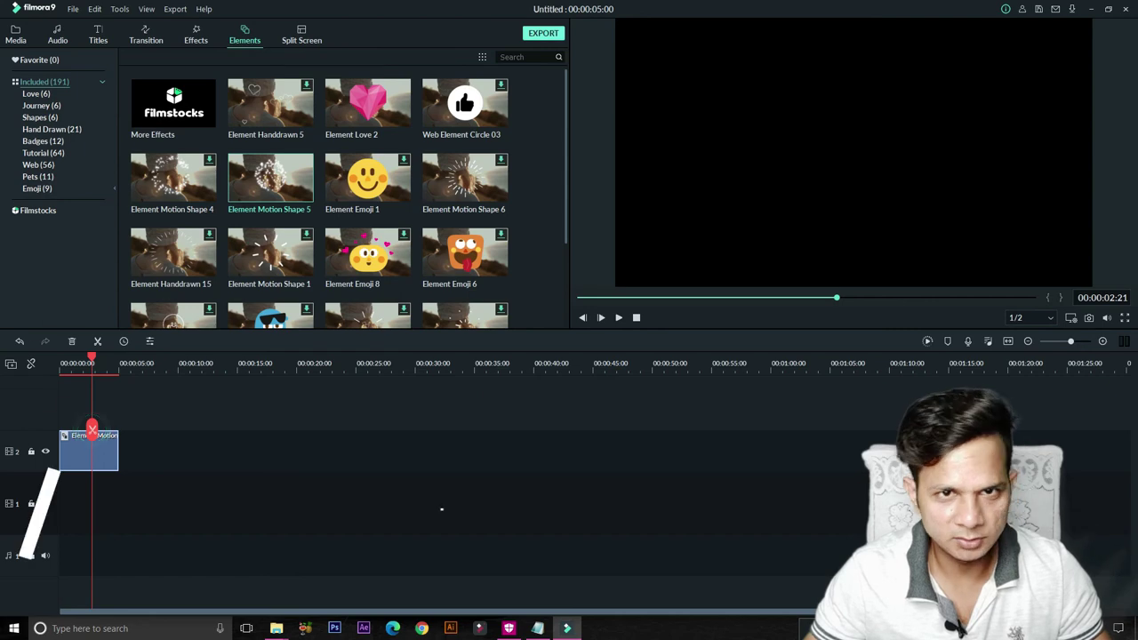
key("ctrl+e")
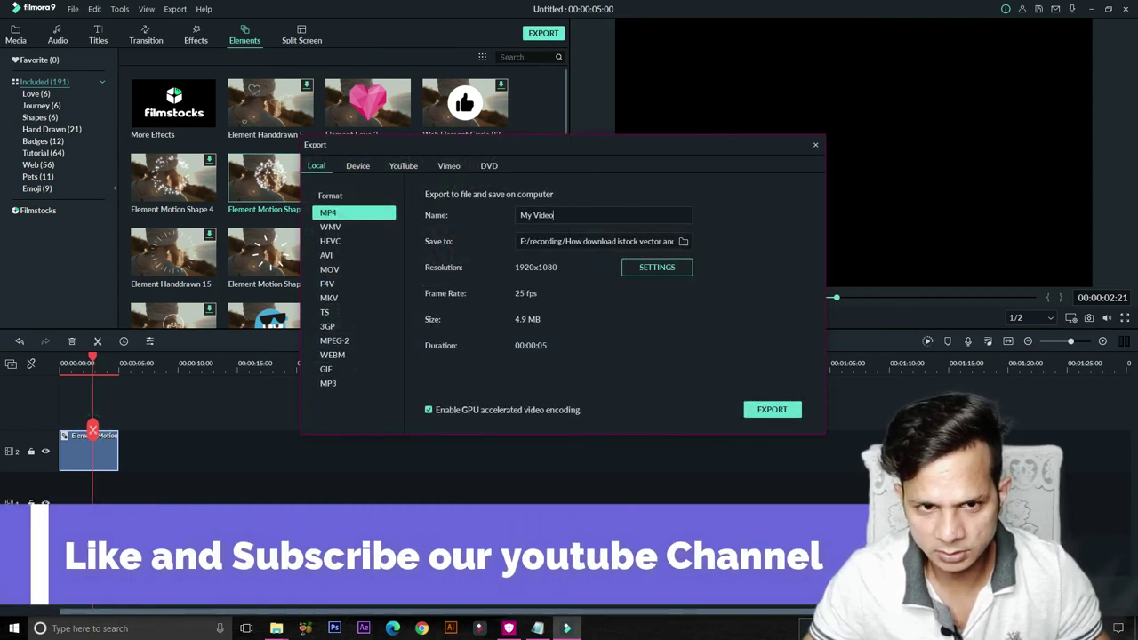
Set the Desktop as the save folder, export My Video.mp4, and close the finished export window
left_click(682, 241)
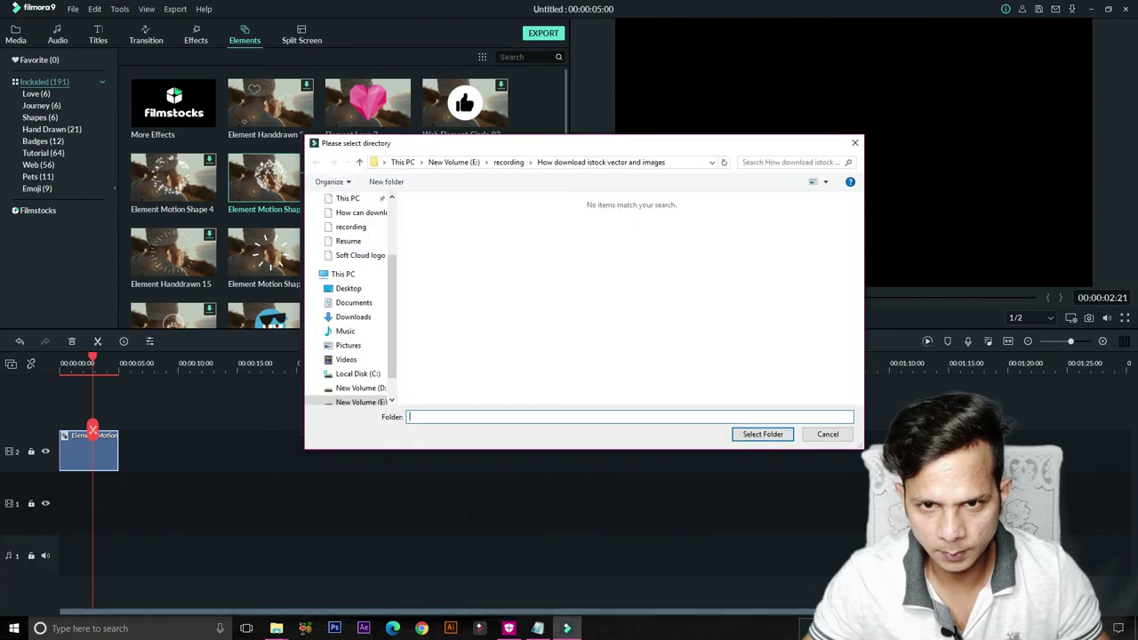
left_click(348, 288)
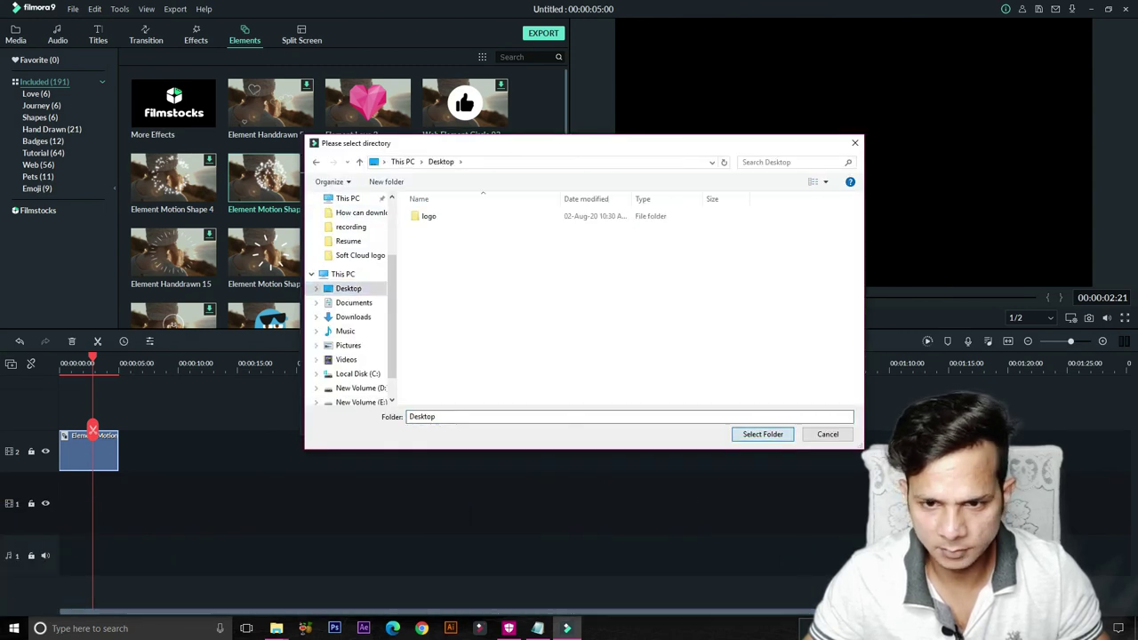
left_click(762, 434)
left_click(772, 409)
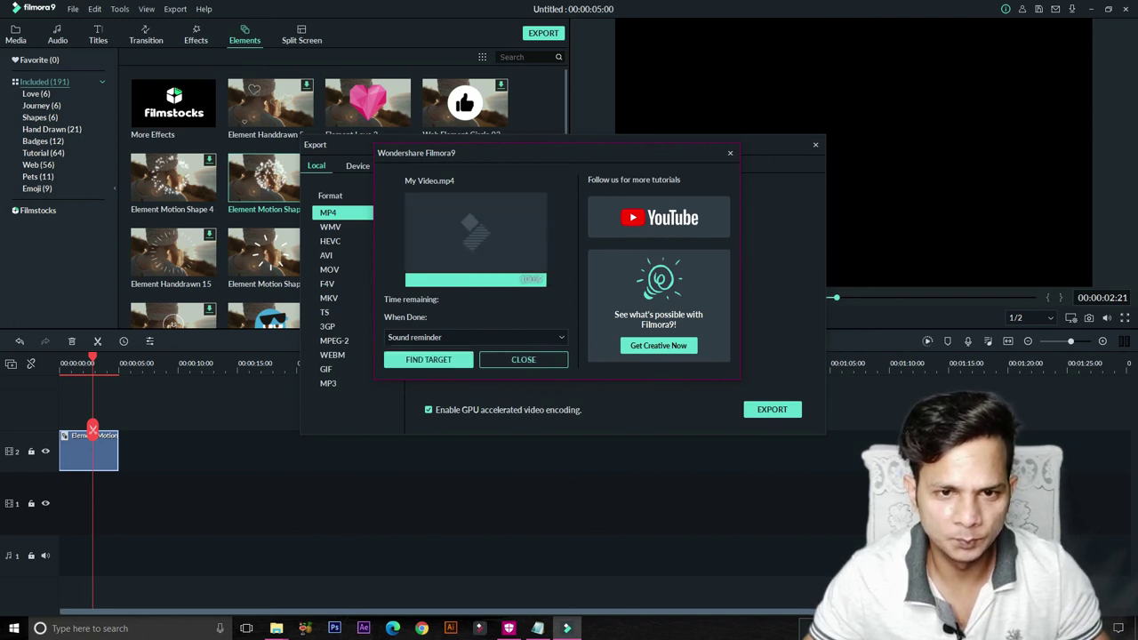
left_click(522, 359)
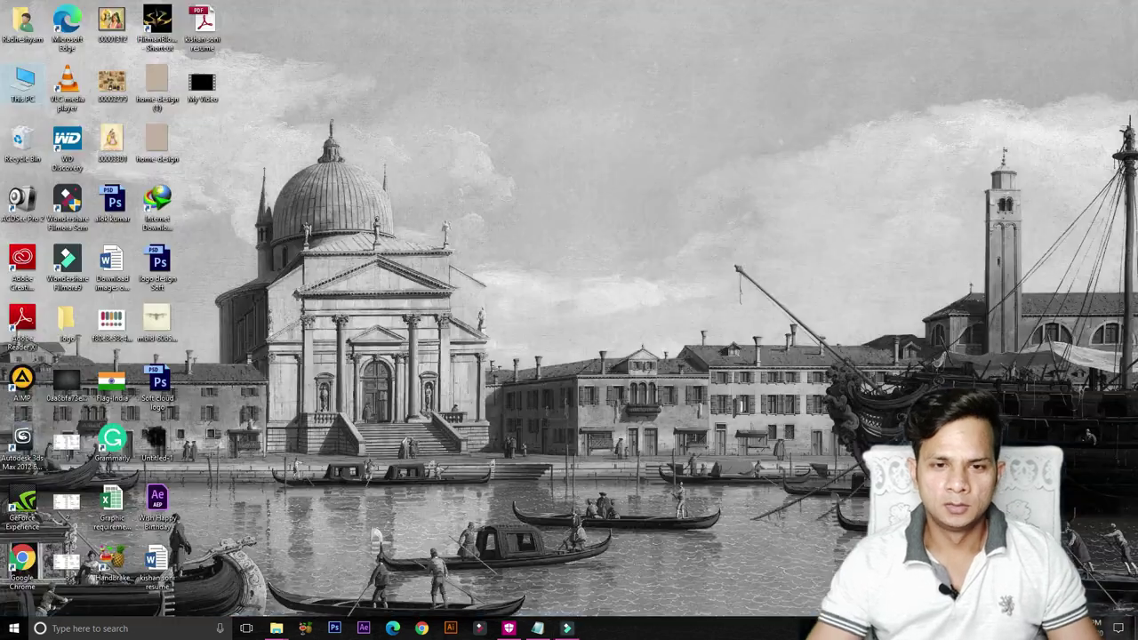
Open the My Video file on the desktop to play it in Movies & TV
right_click(214, 87)
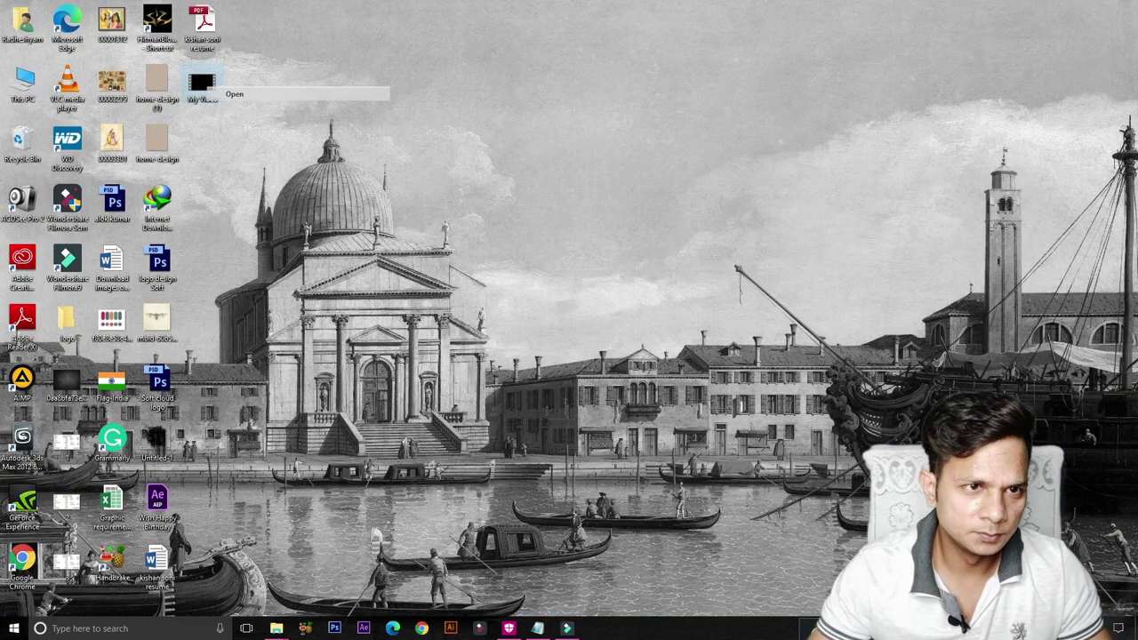
left_click(234, 93)
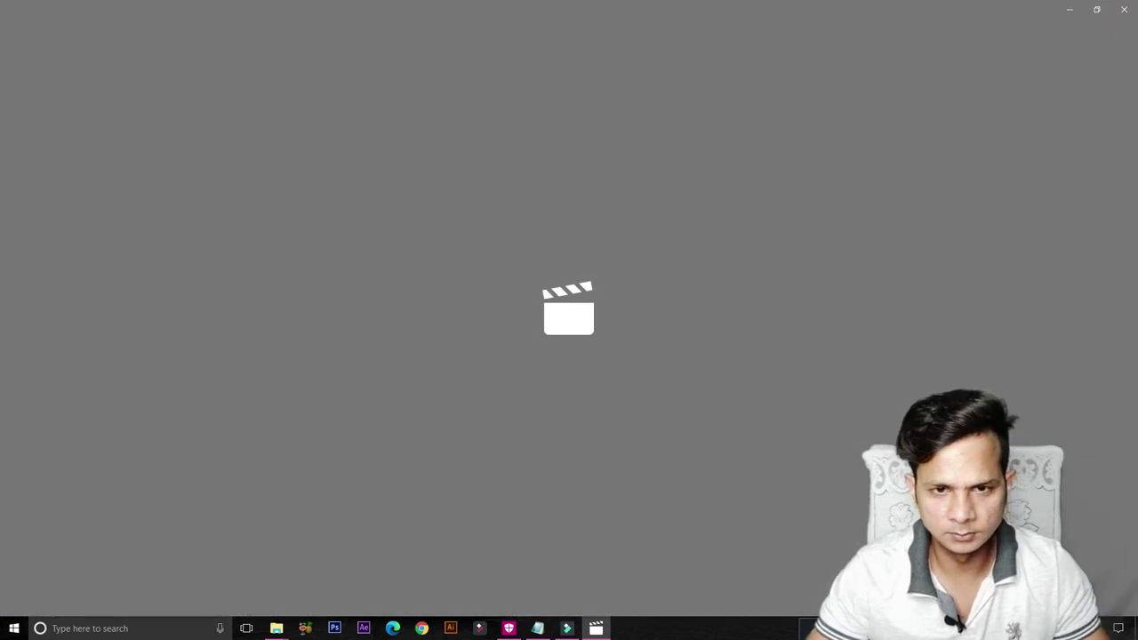